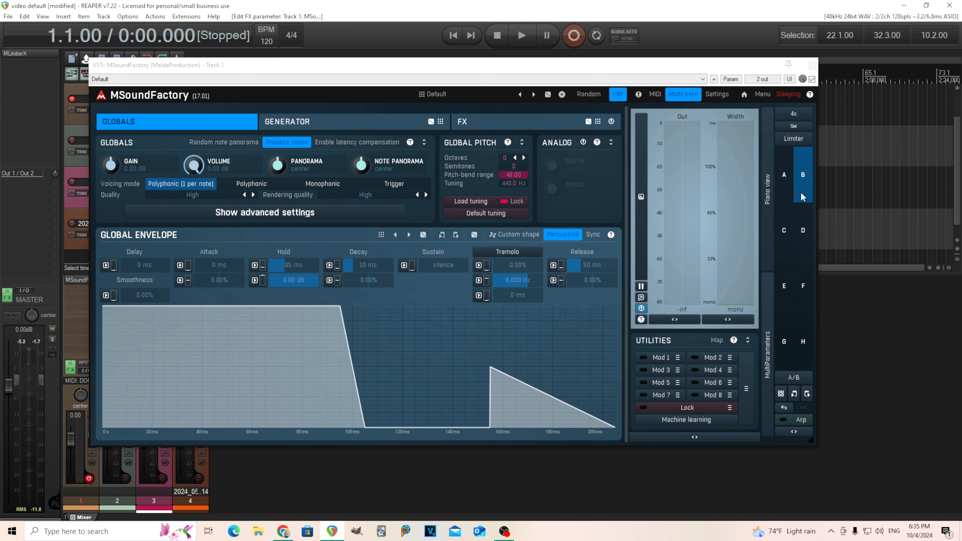
# Switch to multiparameter slot C and reset the global envelope's sustain to 0.00 dB.
pyautogui.click(786, 186)
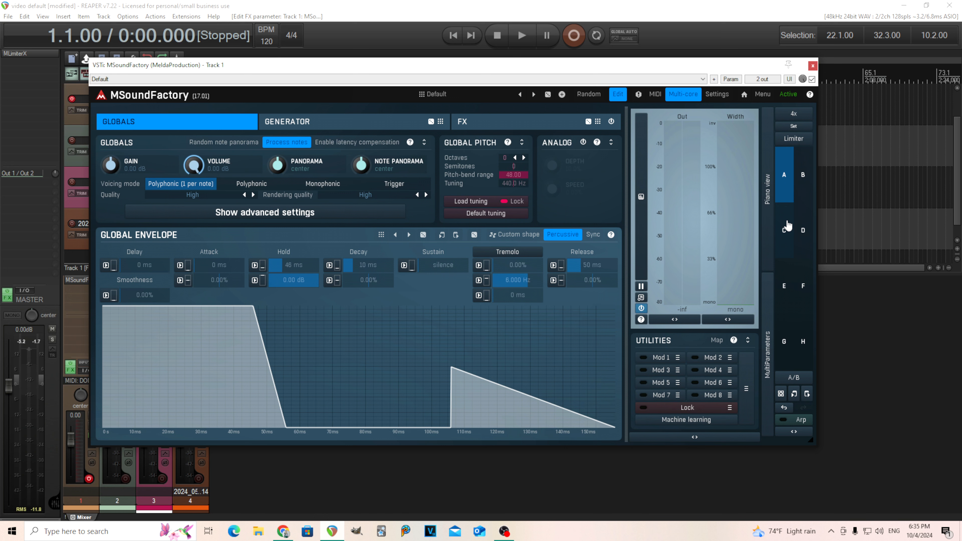
pyautogui.click(784, 256)
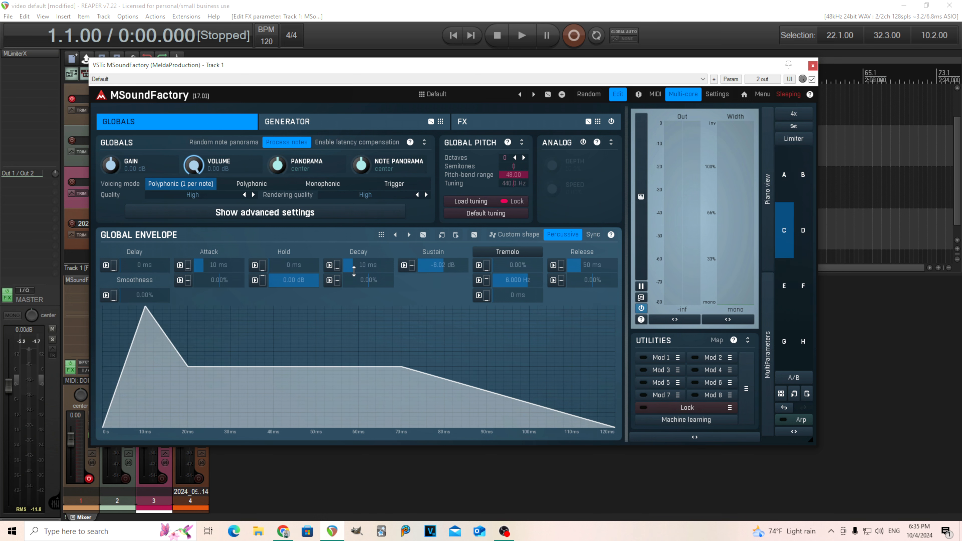
pyautogui.doubleClick(455, 264)
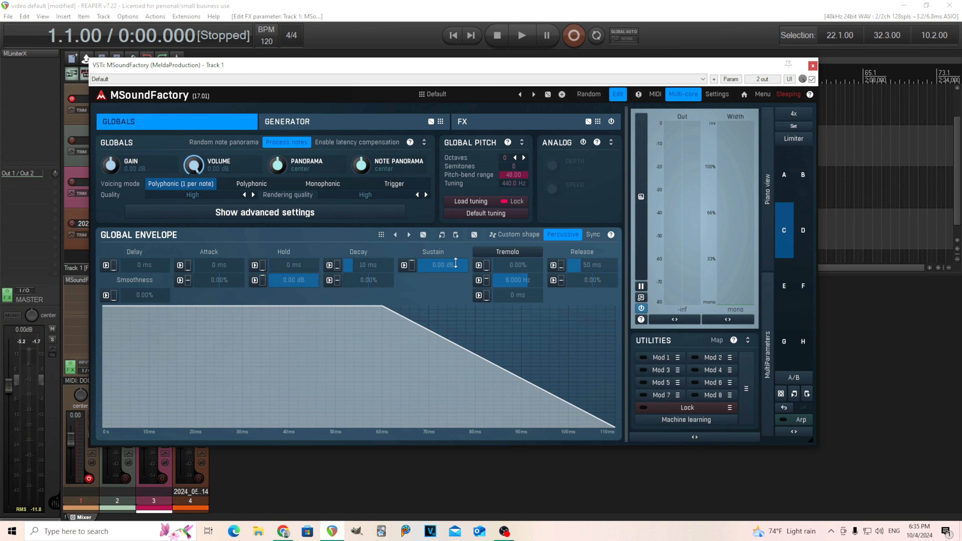
# Add an Oscillator module to the first generator slot.
pyautogui.click(339, 122)
pyautogui.click(114, 153)
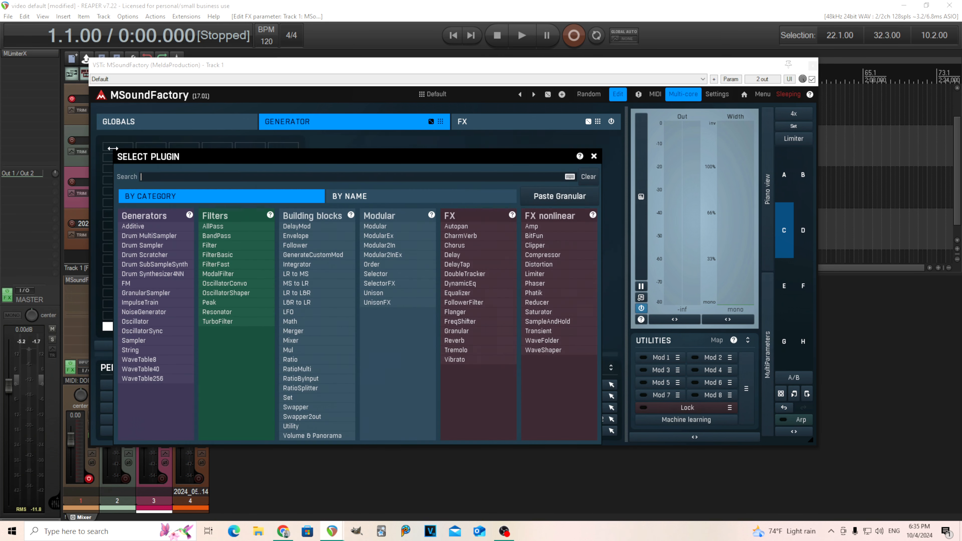
pyautogui.click(163, 322)
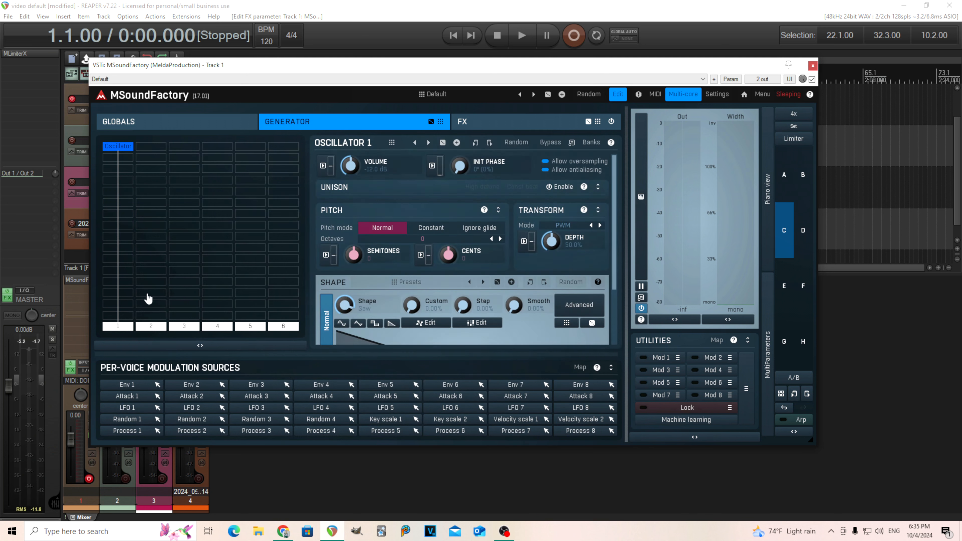
# Open Oscillator 1 in its own window and set its shape to Sine.
pyautogui.click(572, 143)
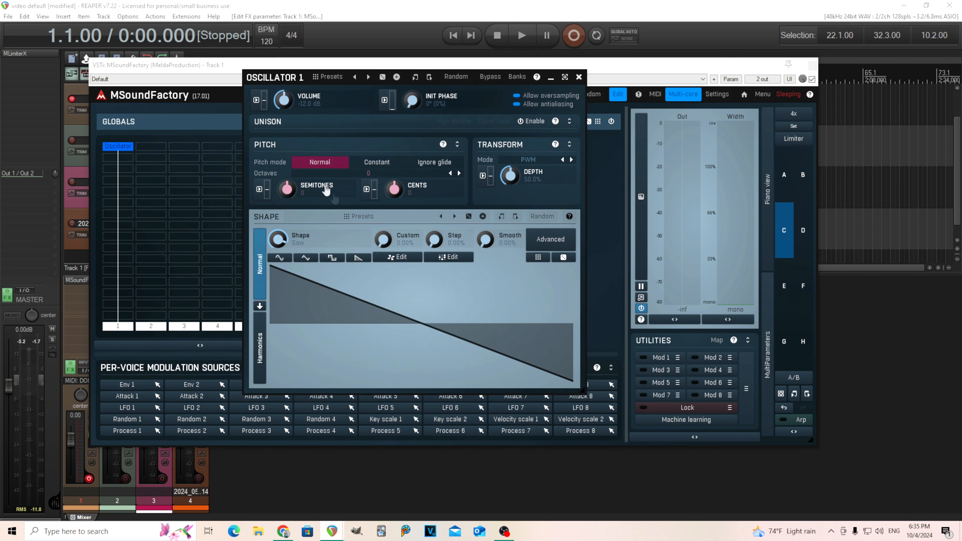
pyautogui.click(287, 261)
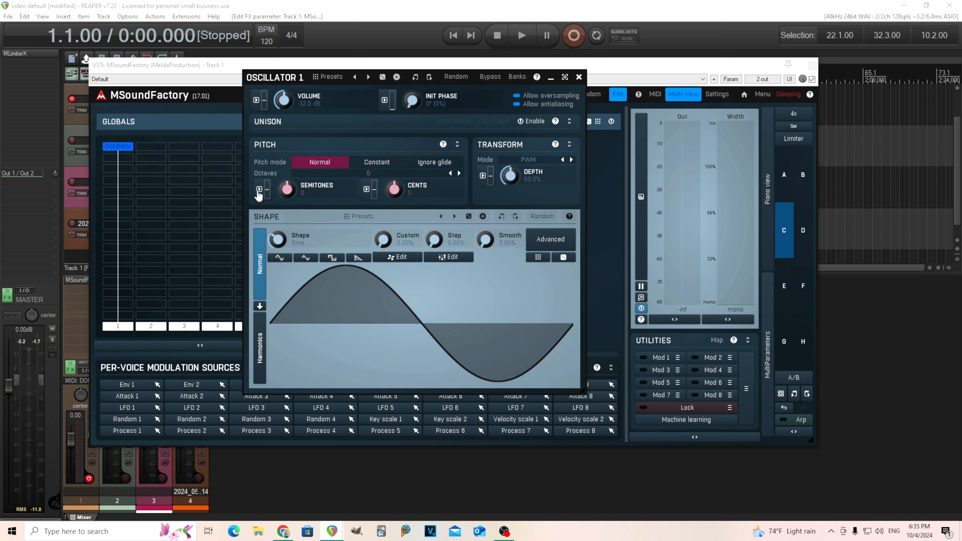
# Modulate the oscillator's Semitones parameter with Env 1 as the source.
pyautogui.click(259, 189)
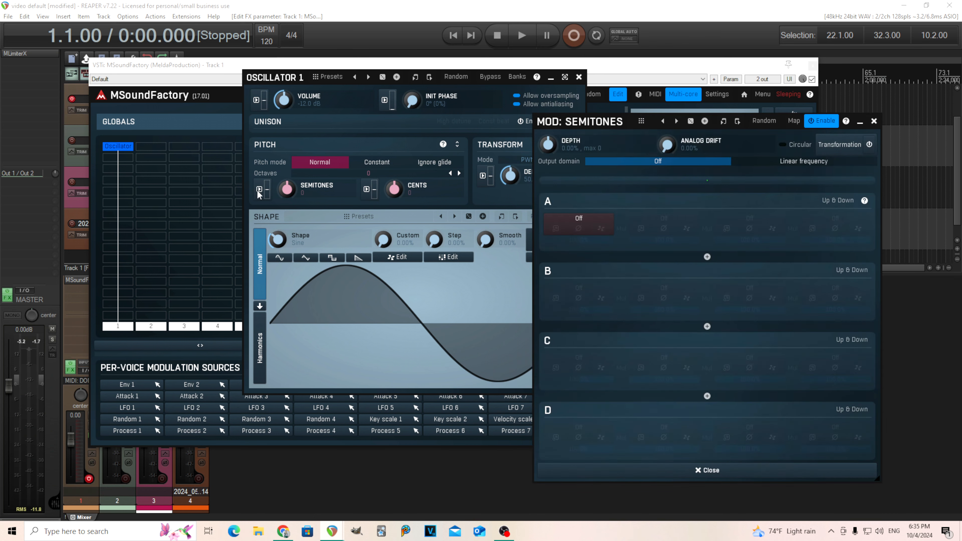
pyautogui.click(580, 217)
pyautogui.click(664, 254)
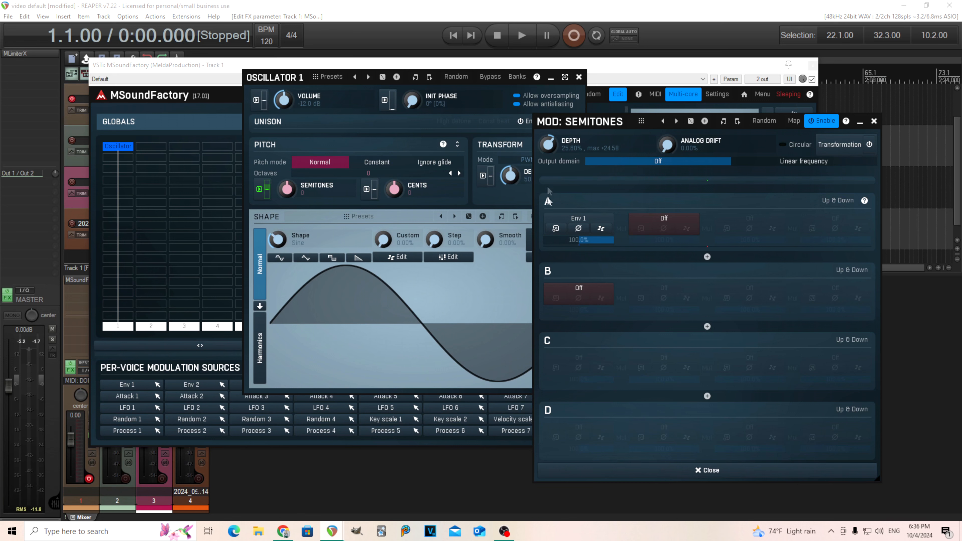
# Open Env 1 and set its sustain to silence, attack to about 71 ms and decay to about 75 ms.
pyautogui.click(555, 229)
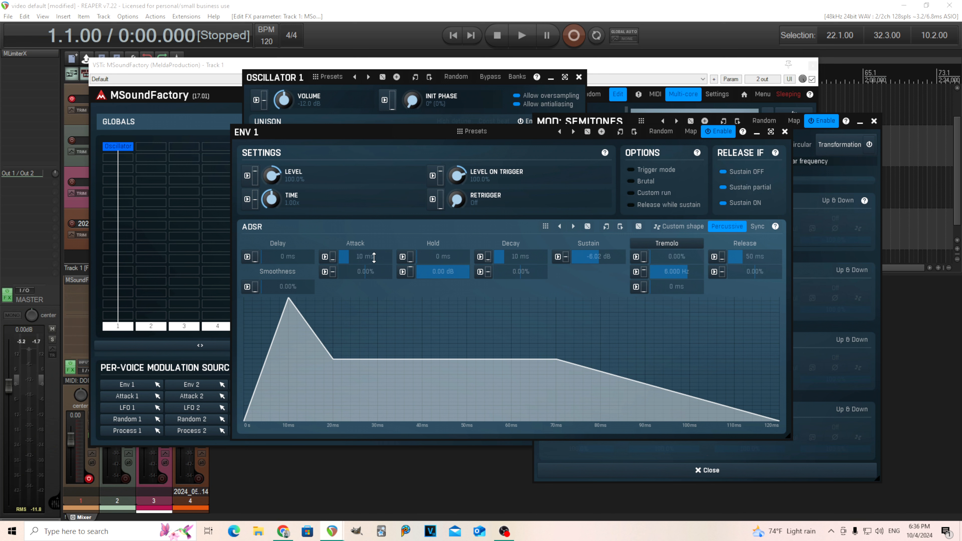
pyautogui.moveTo(599, 257); pyautogui.dragTo(599, 322)
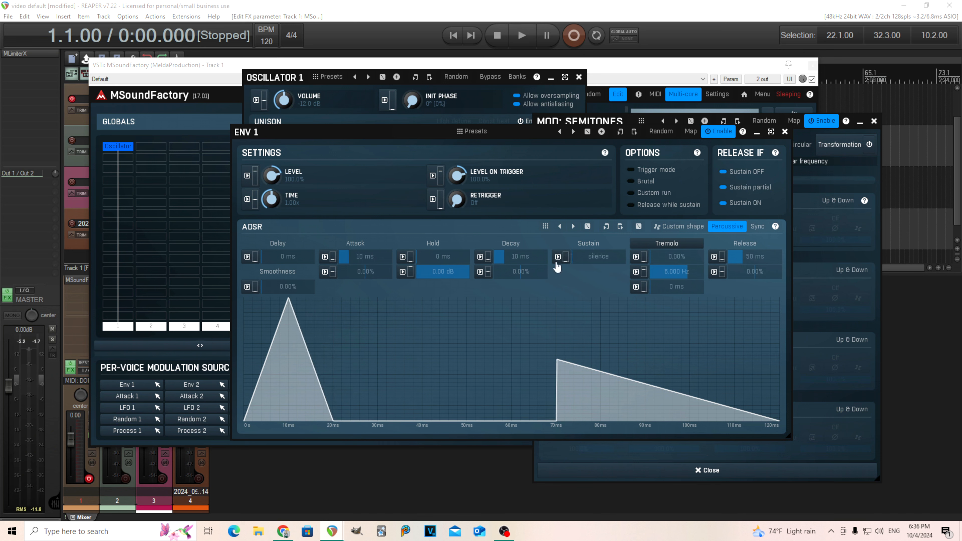
pyautogui.moveTo(365, 257); pyautogui.dragTo(365, 237)
pyautogui.moveTo(513, 257); pyautogui.dragTo(513, 246)
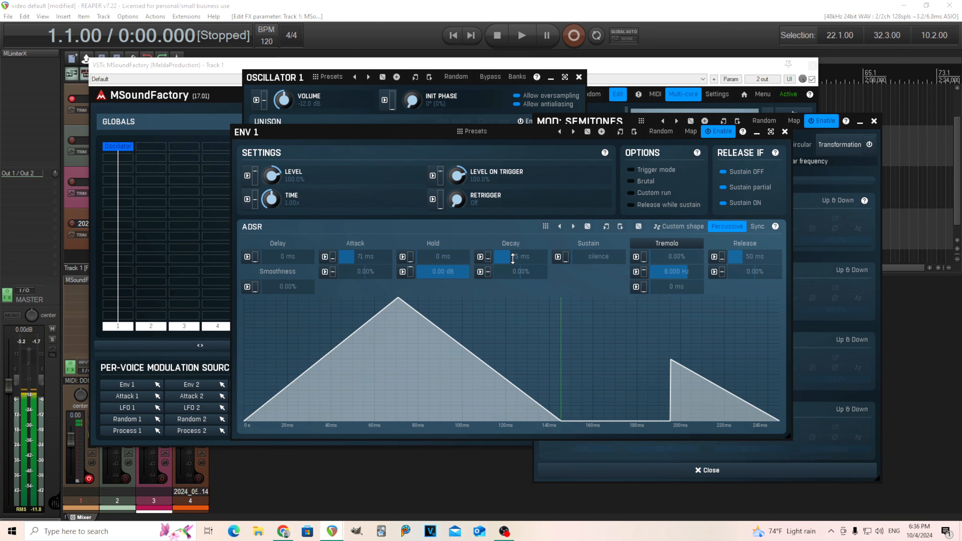
# Set Env 1's delay to about 22 ms.
pyautogui.moveTo(294, 136); pyautogui.dragTo(284, 190)
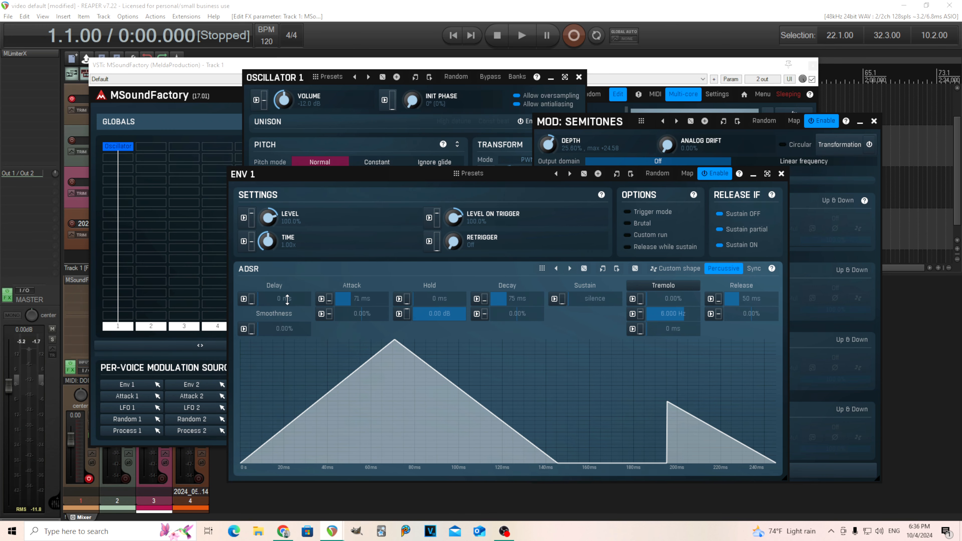
pyautogui.moveTo(259, 298); pyautogui.dragTo(259, 282)
# Set the semitone modulation depth to 28% and close the modulation, oscillator and envelope windows.
pyautogui.moveTo(553, 145); pyautogui.dragTo(552, 148)
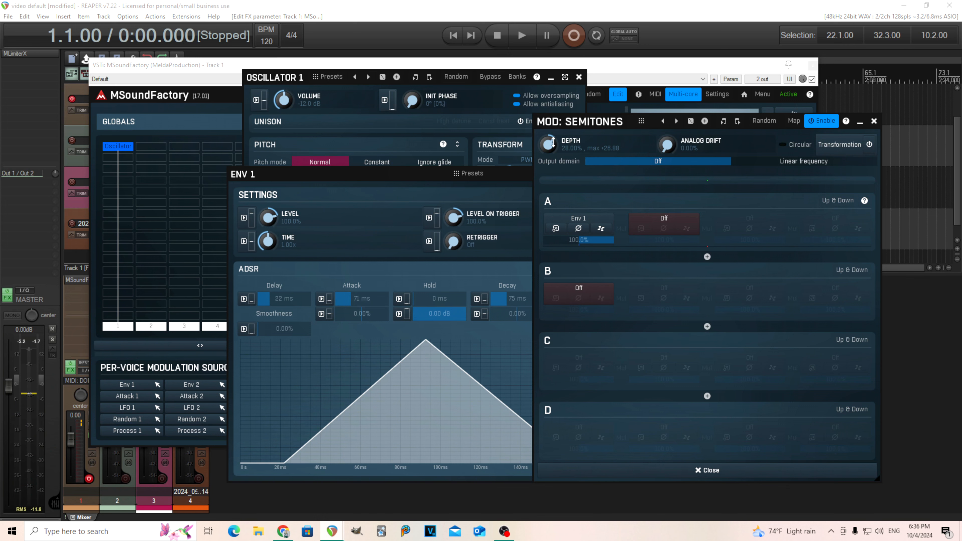
pyautogui.click(874, 121)
pyautogui.click(579, 77)
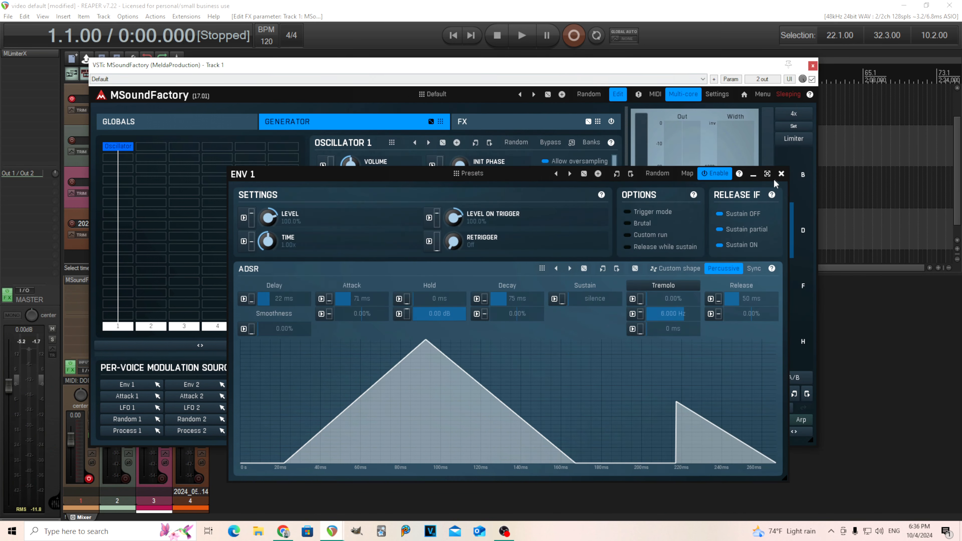
pyautogui.click(781, 174)
# On the global envelope, set sustain to silence and hold to about 100 ms.
pyautogui.click(133, 121)
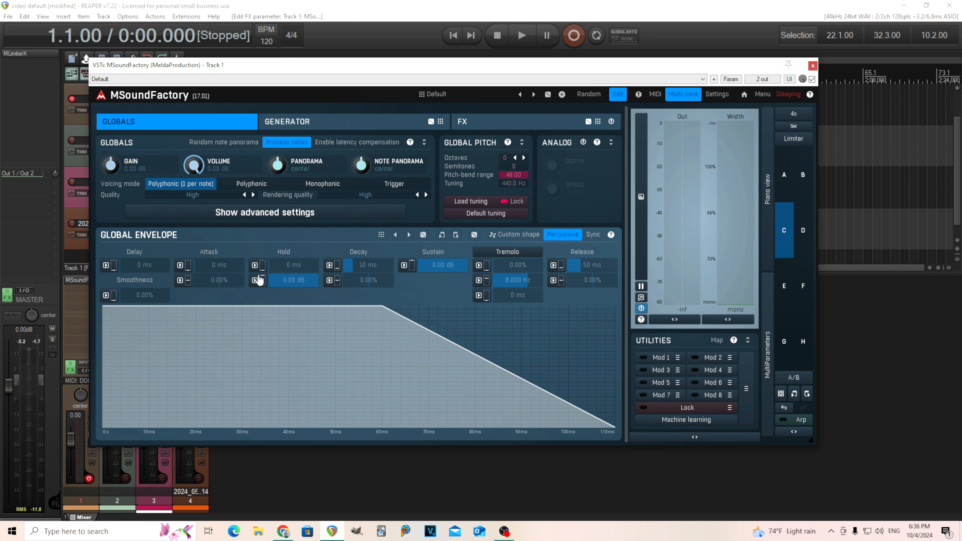
pyautogui.moveTo(434, 266); pyautogui.dragTo(435, 322)
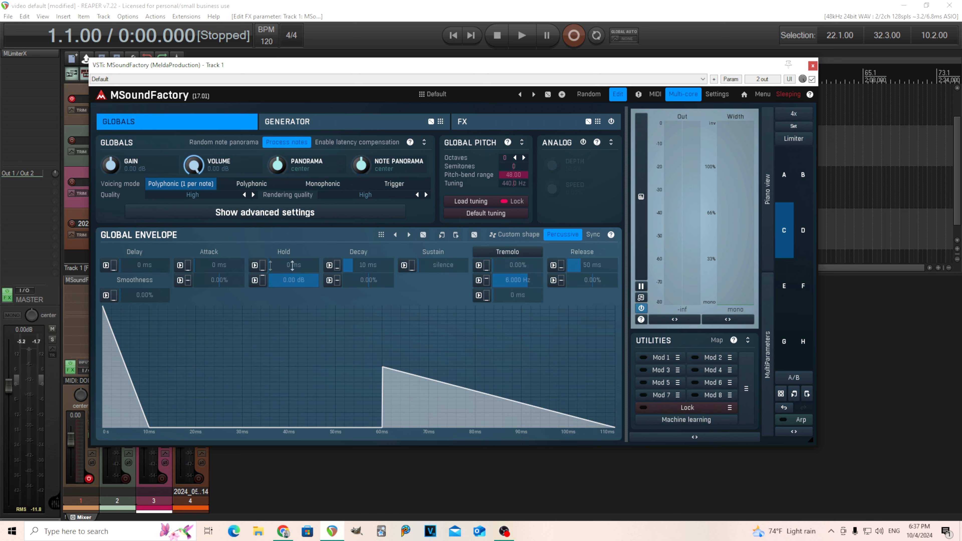
pyautogui.moveTo(294, 265); pyautogui.dragTo(293, 220)
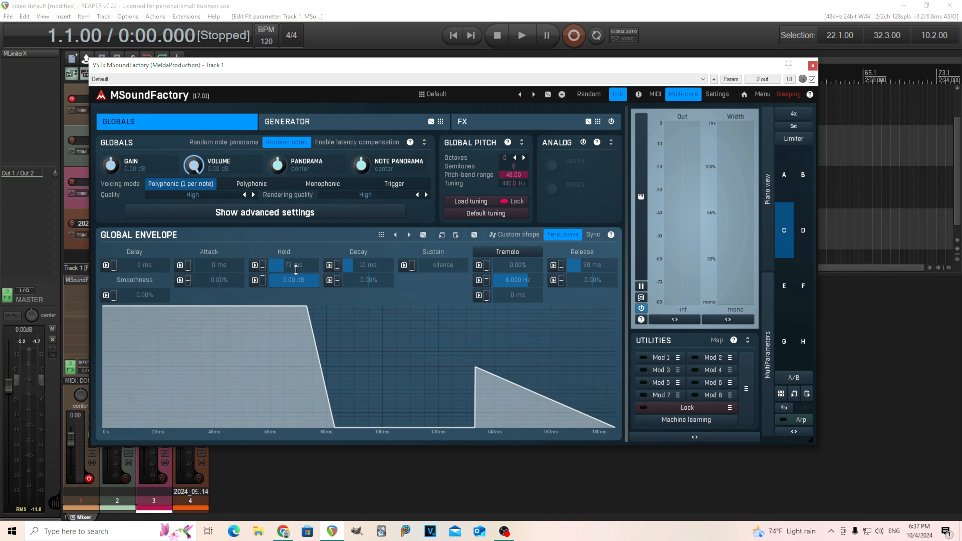
pyautogui.moveTo(294, 220)
pyautogui.mouseDown()
pyautogui.moveTo(294, 200)
pyautogui.moveTo(294, 212)
pyautogui.mouseUp()
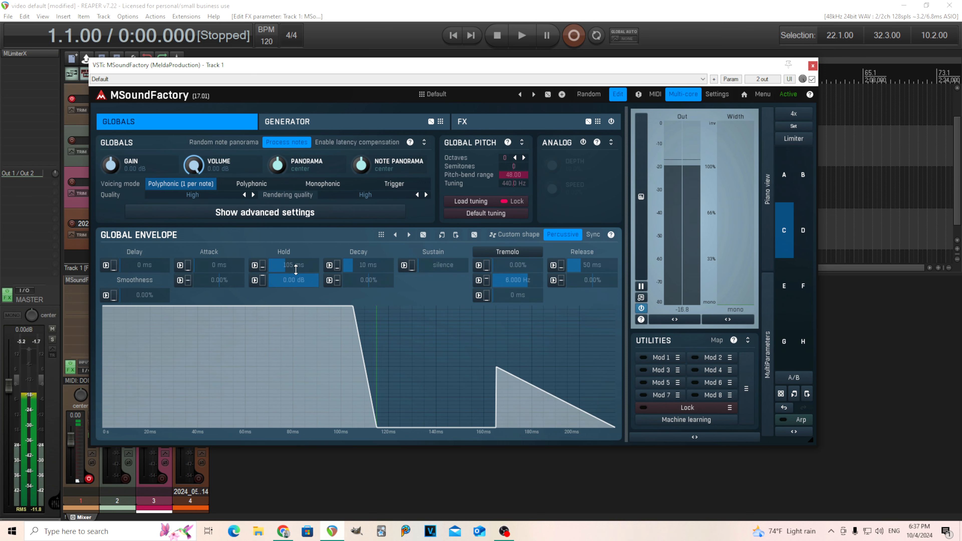
# Reopen Env 1 from the semitone modulation and set its delay to 40 ms, attack to 76 ms and decay to 150 ms.
pyautogui.click(320, 121)
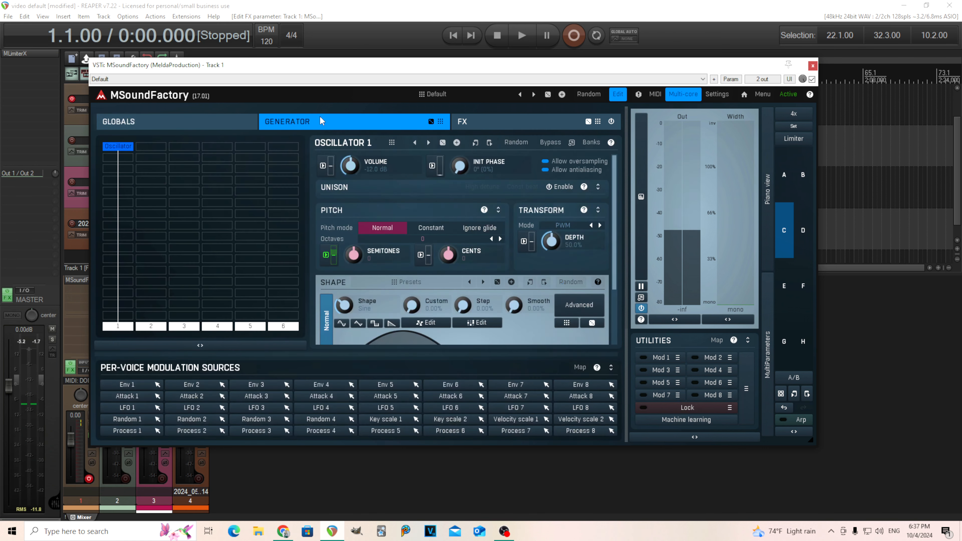
pyautogui.click(328, 256)
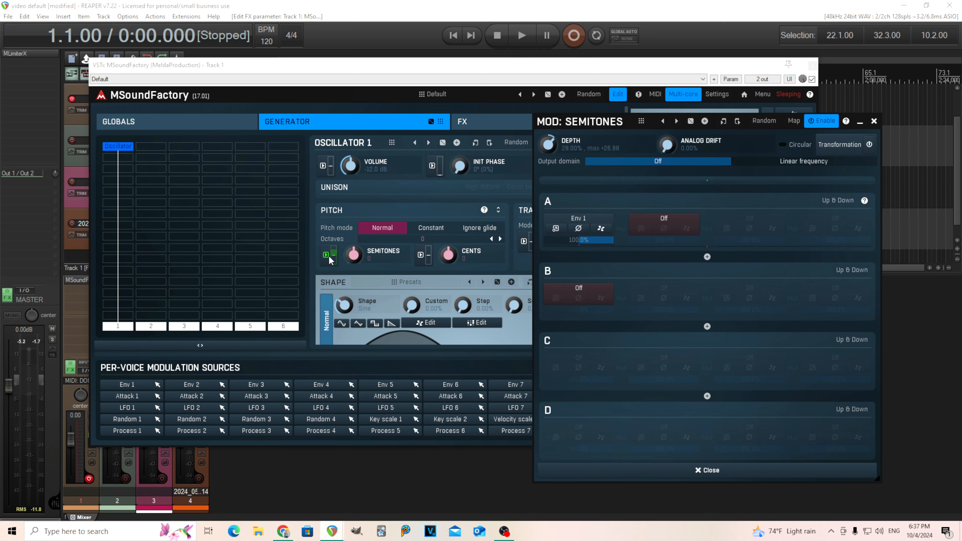
pyautogui.click(556, 228)
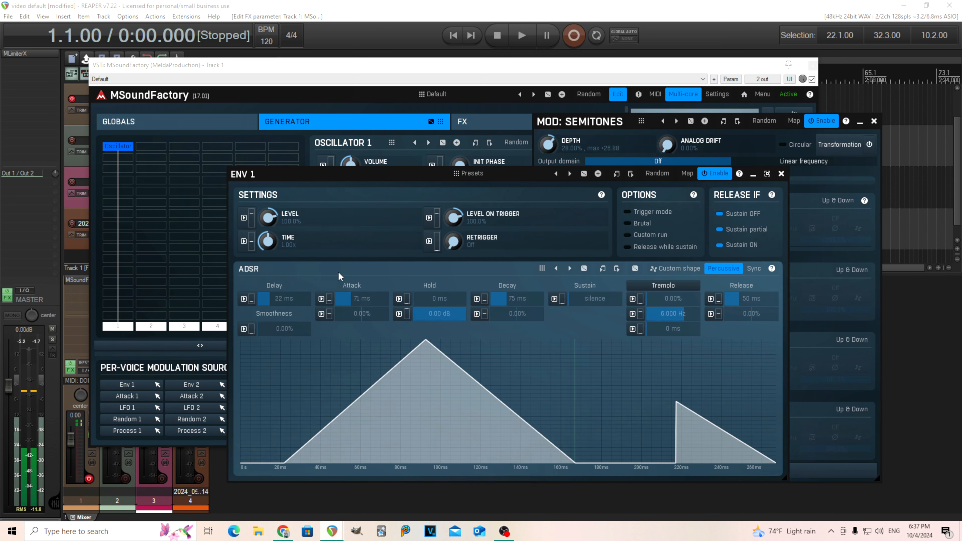
pyautogui.moveTo(286, 298); pyautogui.dragTo(284, 298)
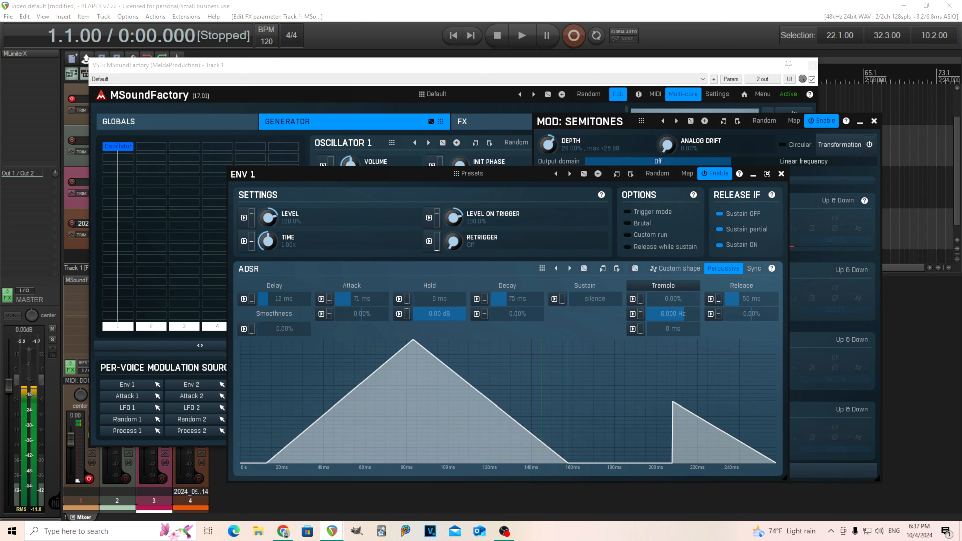
pyautogui.moveTo(283, 298); pyautogui.dragTo(287, 299)
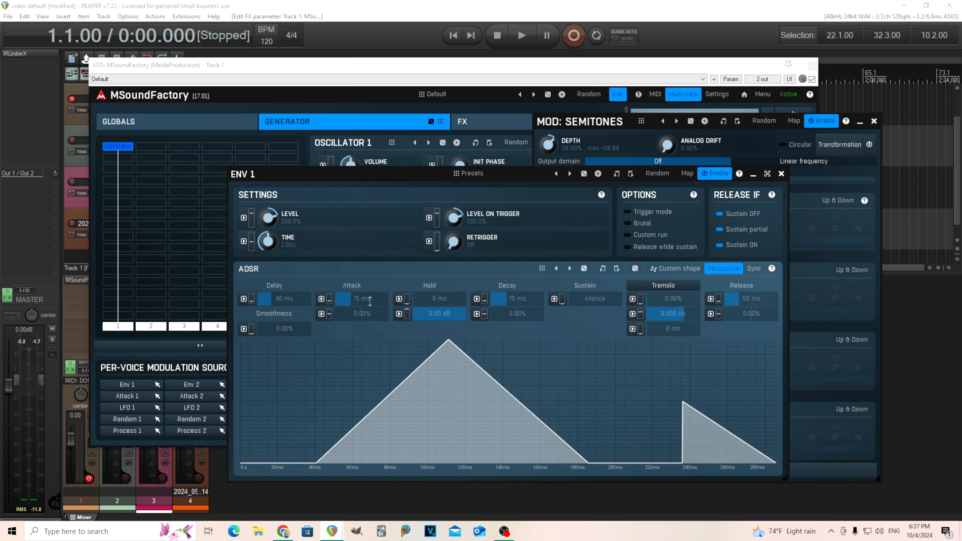
pyautogui.moveTo(360, 298)
pyautogui.mouseDown()
pyautogui.moveTo(374, 298)
pyautogui.moveTo(363, 298)
pyautogui.mouseUp()
pyautogui.moveTo(484, 300)
pyautogui.mouseDown()
pyautogui.moveTo(485, 288)
pyautogui.moveTo(484, 297)
pyautogui.mouseUp()
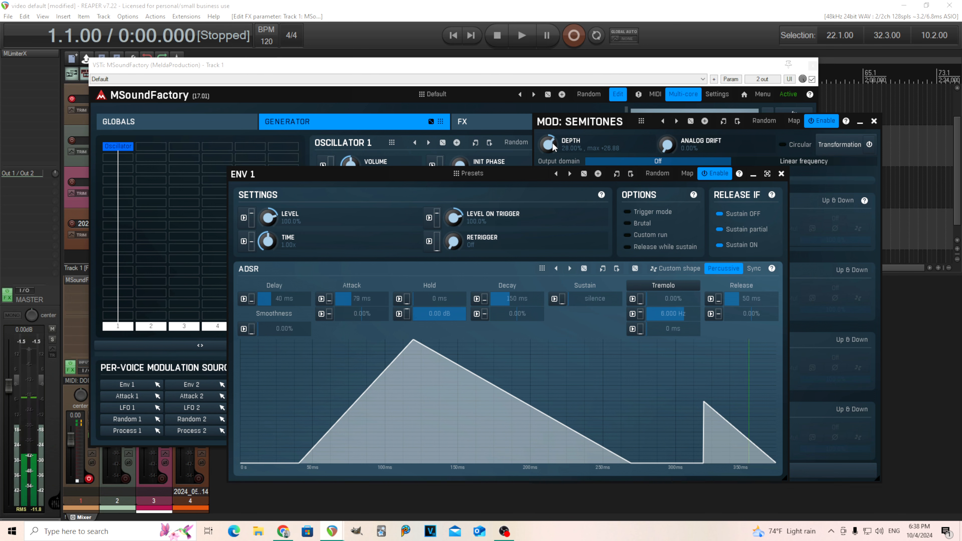
# Set the semitone modulation depth to 33.60% and close the envelope and modulation windows.
pyautogui.moveTo(554, 147)
pyautogui.mouseDown()
pyautogui.moveTo(554, 155)
pyautogui.moveTo(554, 141)
pyautogui.mouseUp()
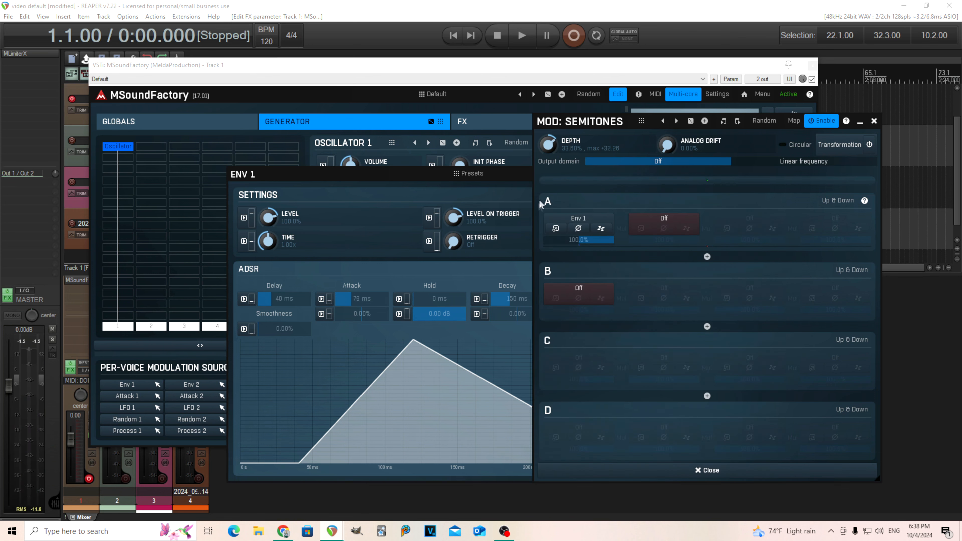
pyautogui.click(292, 176)
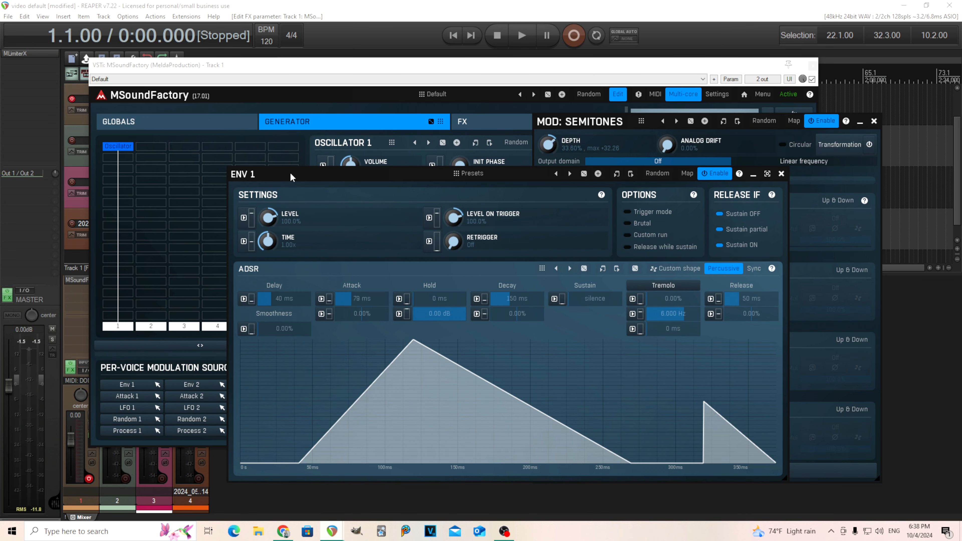
pyautogui.click(781, 176)
pyautogui.click(874, 122)
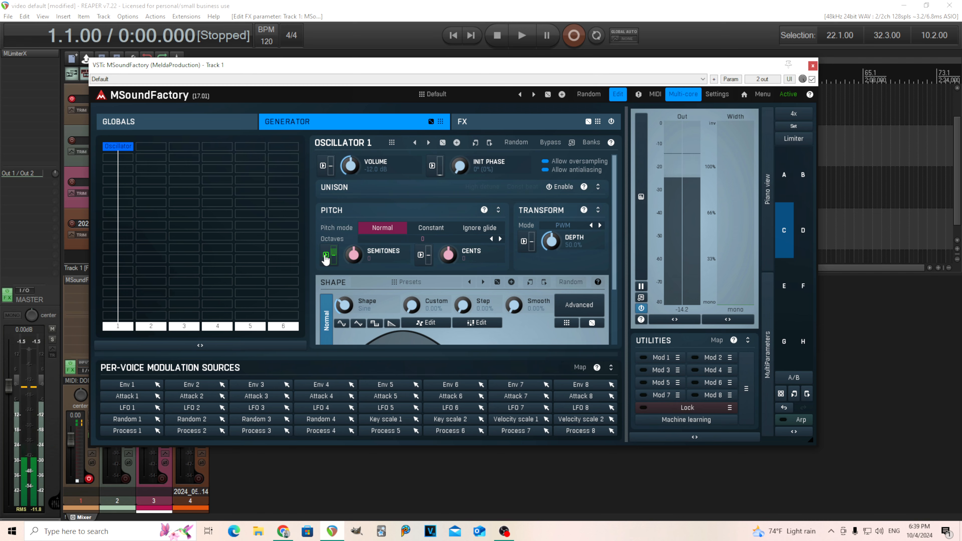
# Reopen Env 1 and modulate its Level parameter with Note random 1 as the source.
pyautogui.click(325, 255)
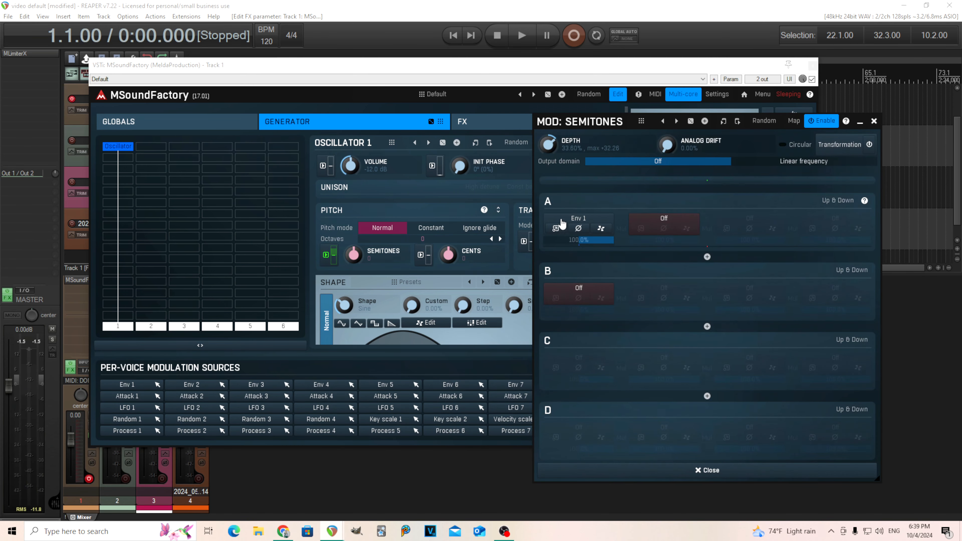
pyautogui.click(556, 228)
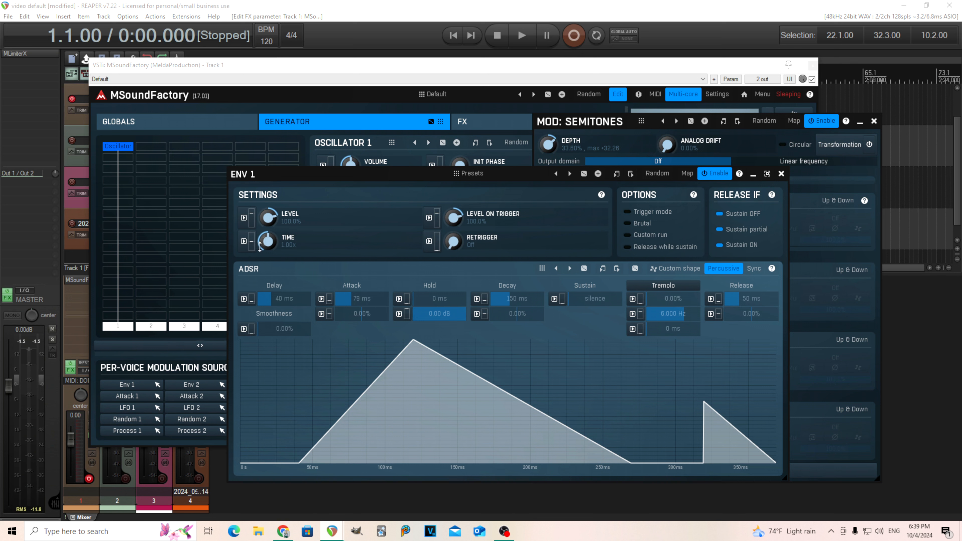
pyautogui.moveTo(274, 216); pyautogui.dragTo(276, 245)
pyautogui.moveTo(268, 218); pyautogui.dragTo(268, 199)
pyautogui.click(244, 217)
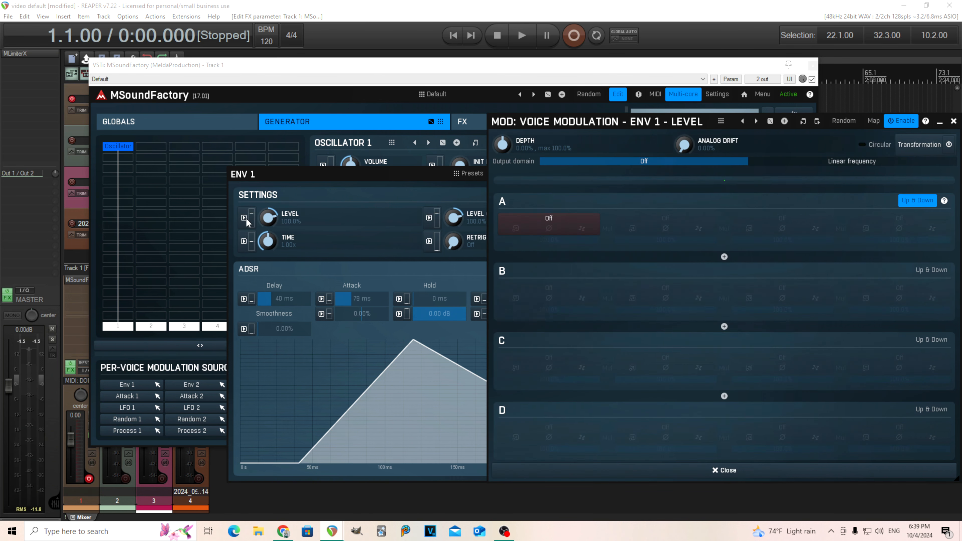
pyautogui.click(541, 227)
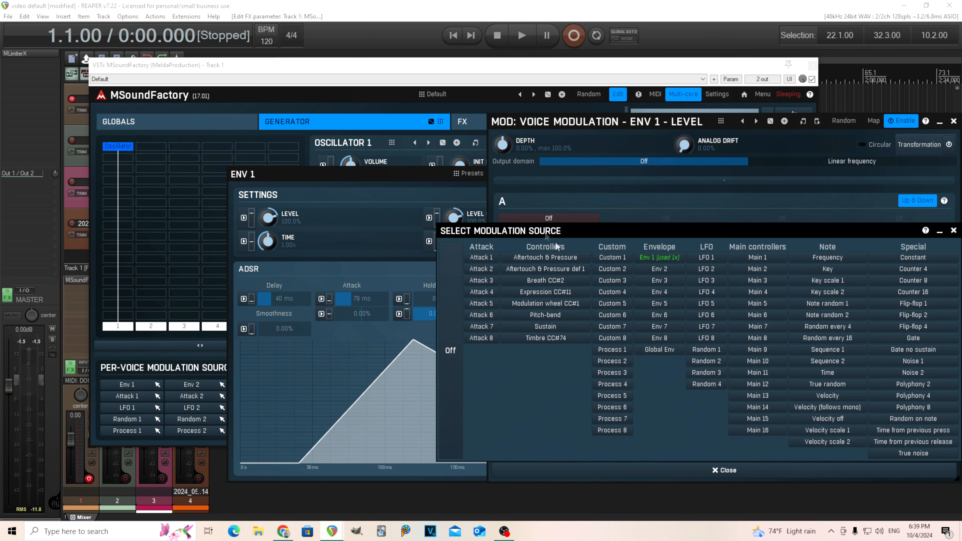
pyautogui.click(820, 306)
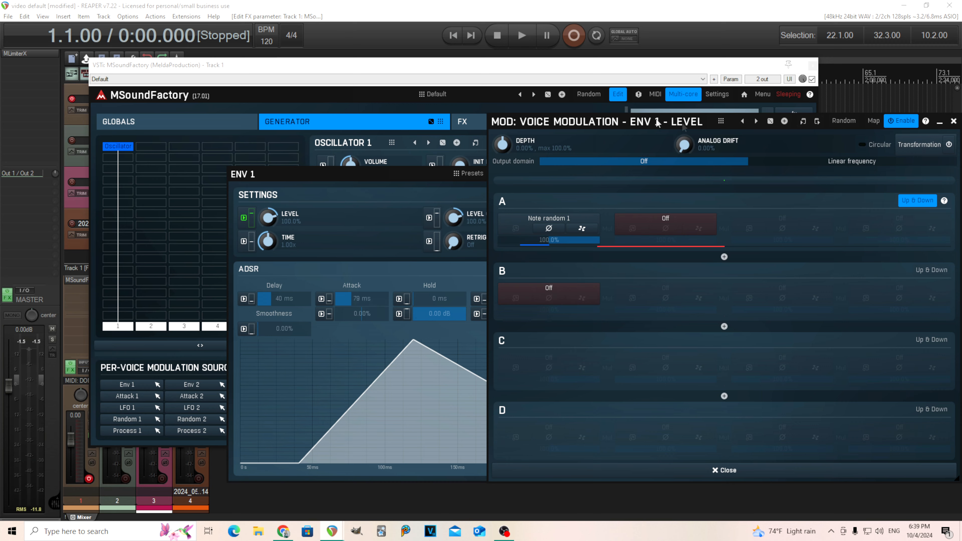
# Set the Env 1 level modulation depth to about 4.60%.
pyautogui.moveTo(520, 123); pyautogui.dragTo(425, 133)
pyautogui.click(820, 211)
pyautogui.click(819, 211)
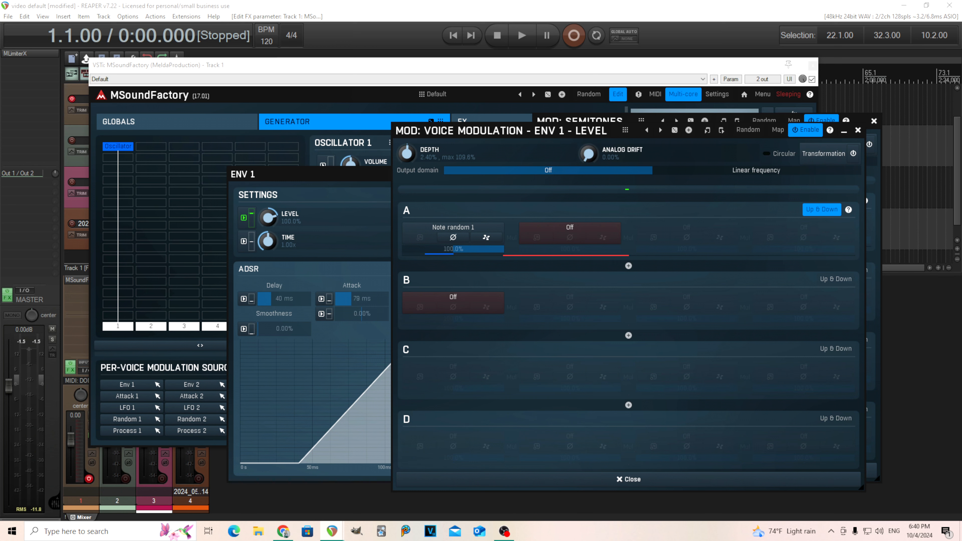
pyautogui.moveTo(407, 153); pyautogui.dragTo(407, 148)
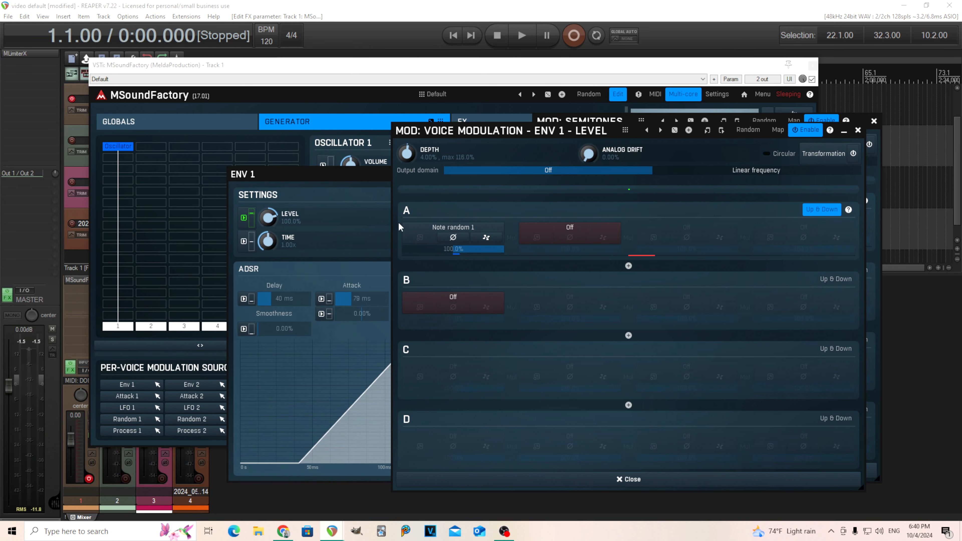
# Close the level modulation window and set Env 1's delay to 40 ms.
pyautogui.click(858, 130)
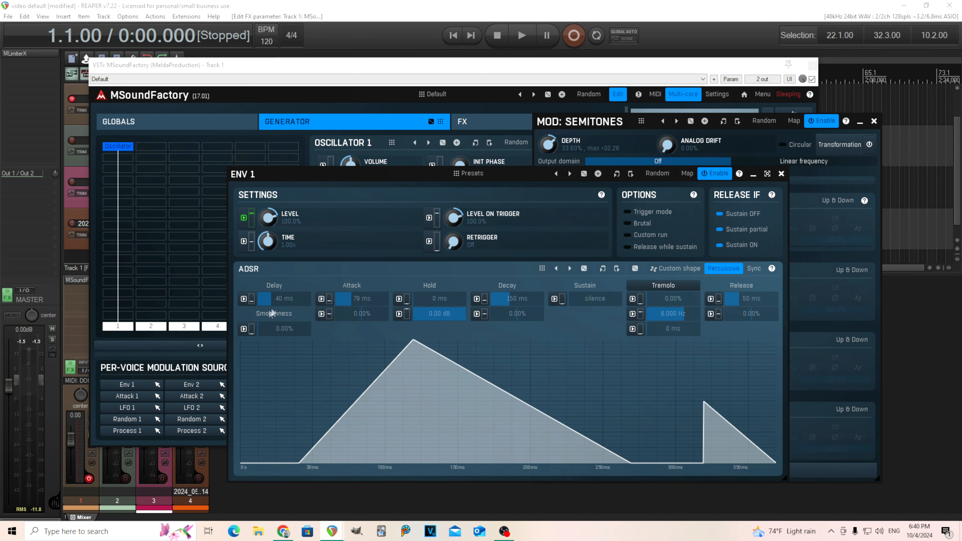
pyautogui.moveTo(272, 299); pyautogui.dragTo(270, 299)
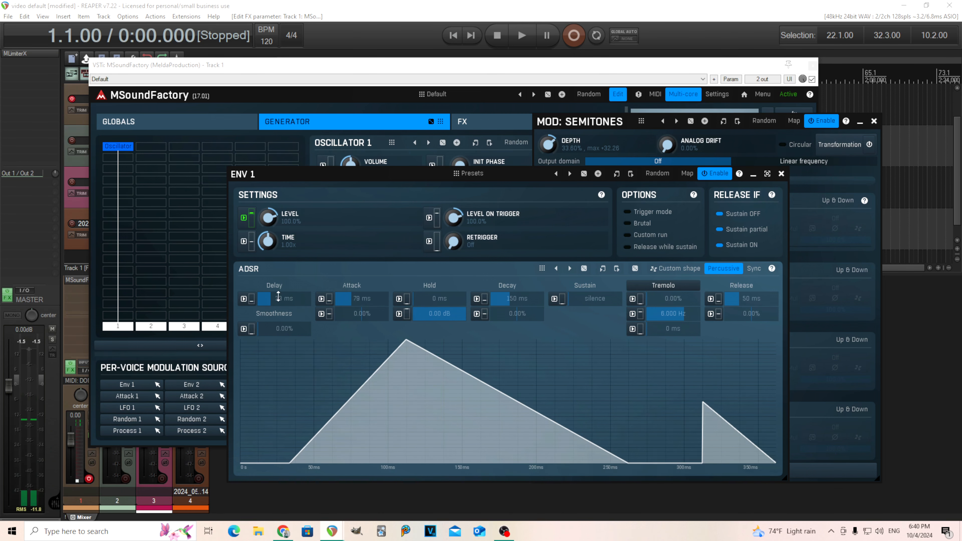
pyautogui.doubleClick(278, 298)
pyautogui.click(218, 349)
pyautogui.click(256, 383)
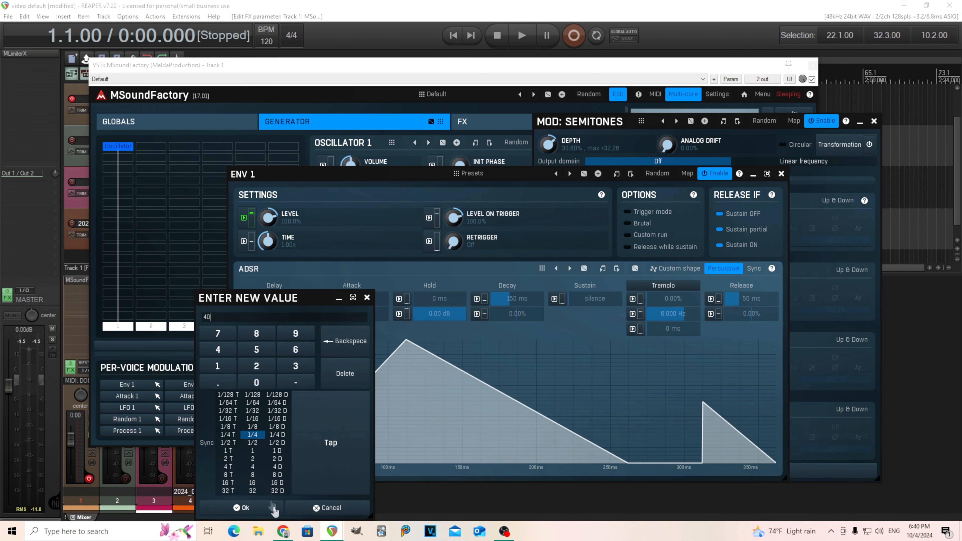
pyautogui.click(241, 508)
# Close the envelope and semitone windows and insert ConvolutionEZ into the first FX slot.
pyautogui.click(782, 174)
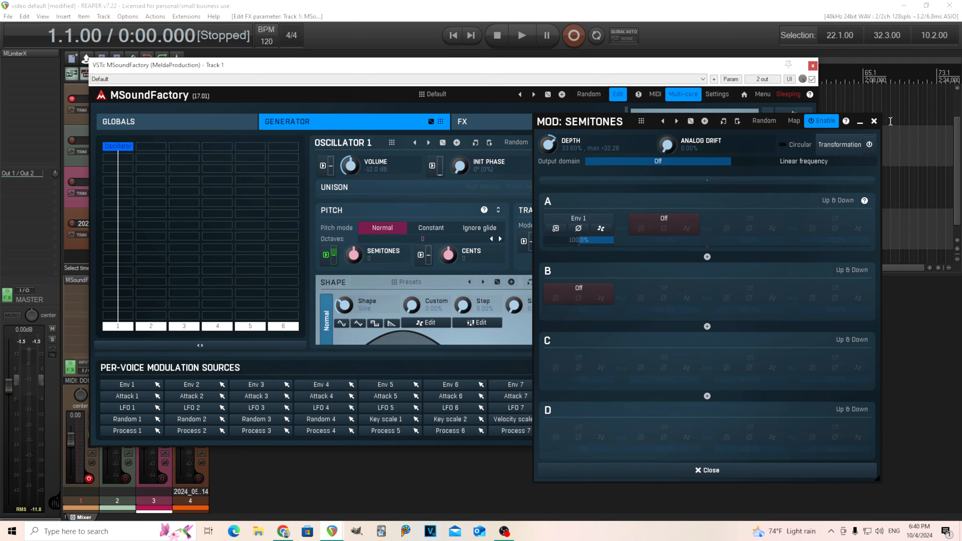
pyautogui.click(875, 121)
pyautogui.click(495, 128)
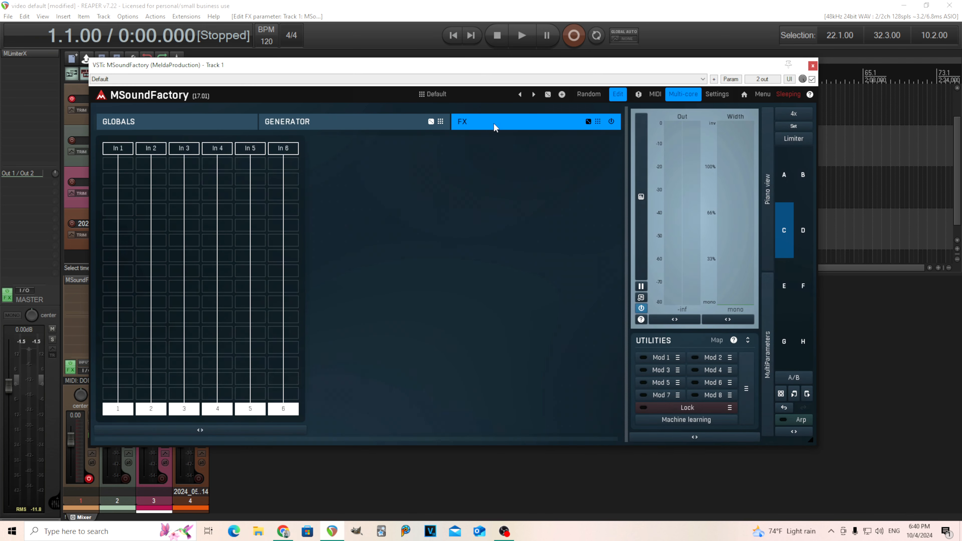
pyautogui.click(115, 192)
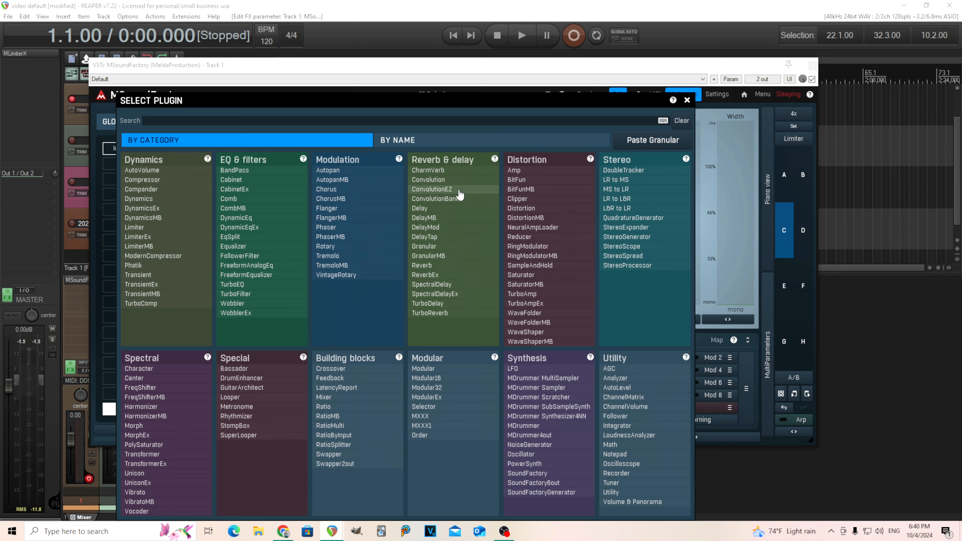
pyautogui.click(432, 190)
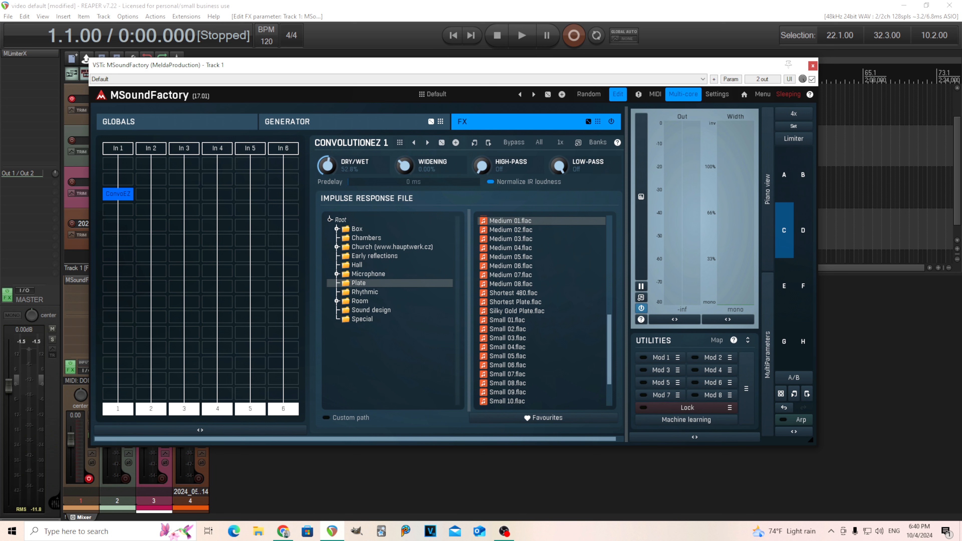
# Audition the Plate impulse responses Small 01, Small 04, Small 08 and Medium 03, ending on Small 01.flac.
pyautogui.click(508, 320)
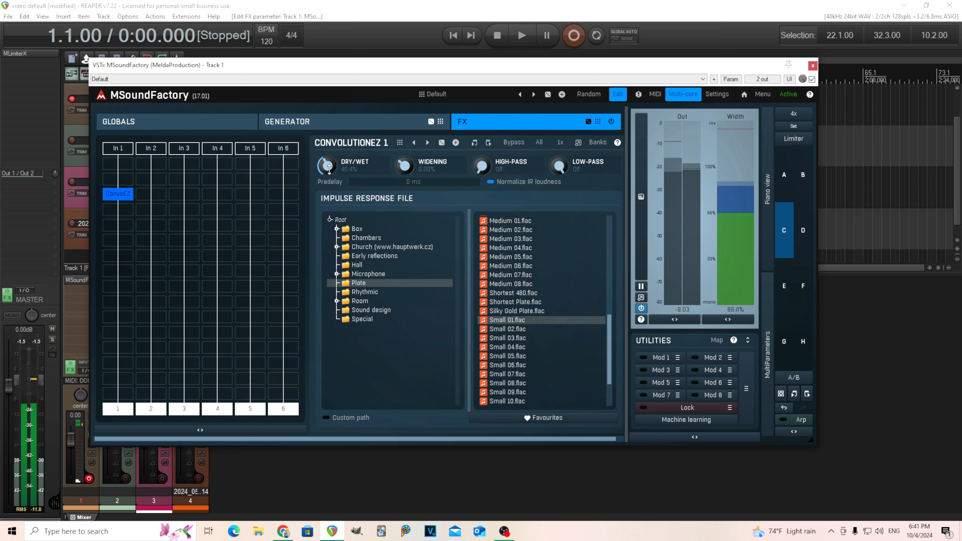
pyautogui.click(510, 346)
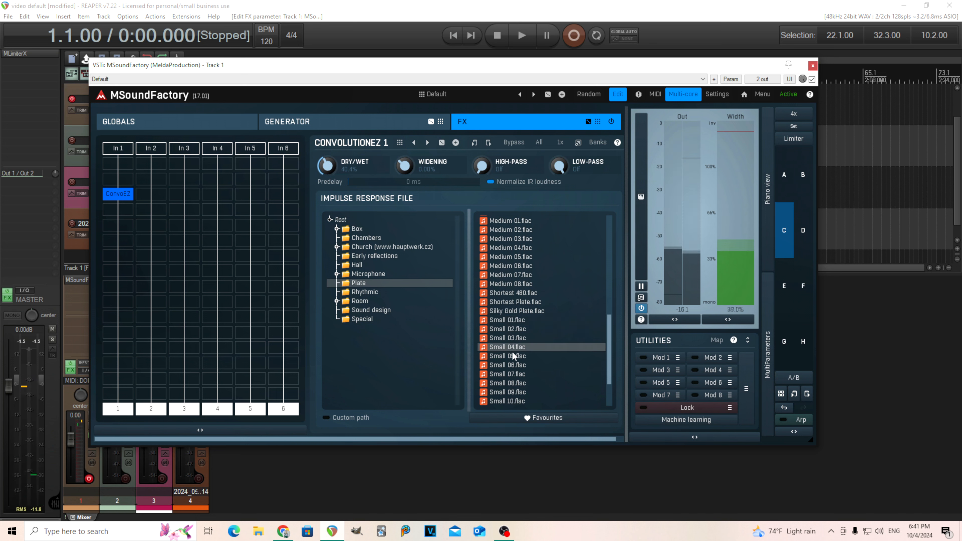
pyautogui.click(514, 384)
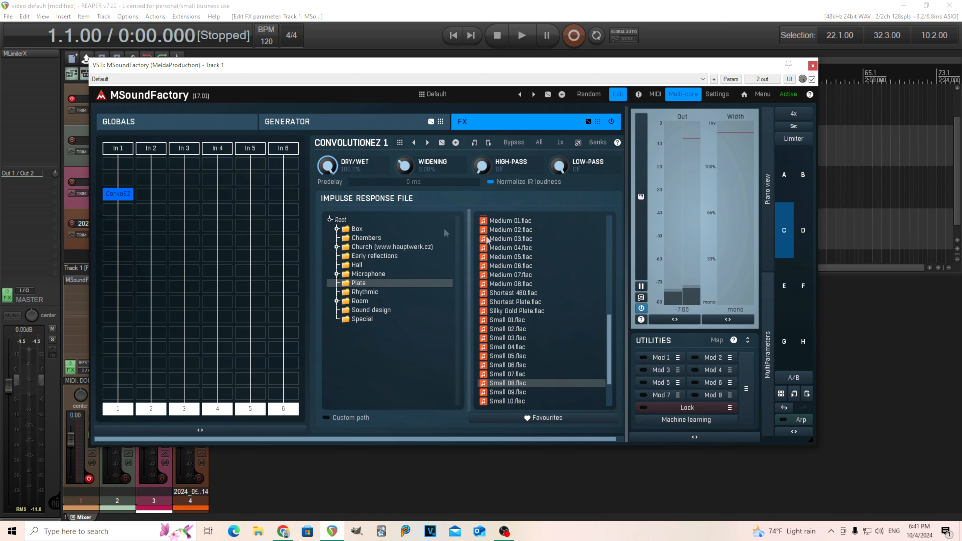
pyautogui.click(516, 240)
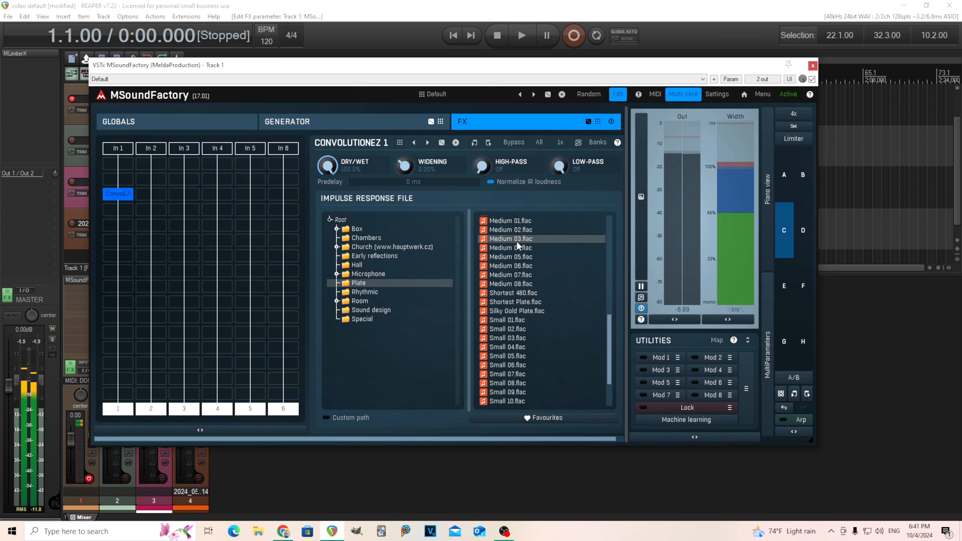
pyautogui.moveTo(328, 166); pyautogui.dragTo(328, 232)
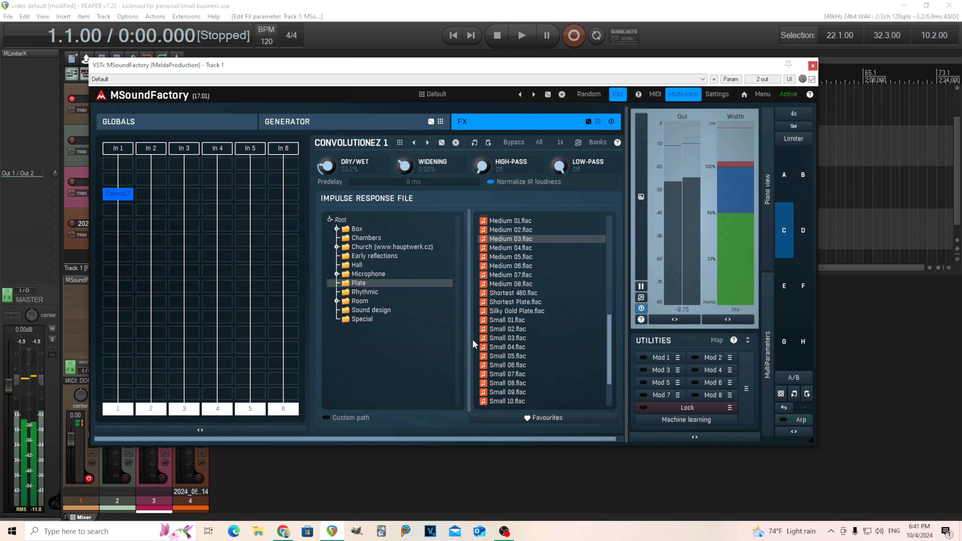
pyautogui.click(522, 321)
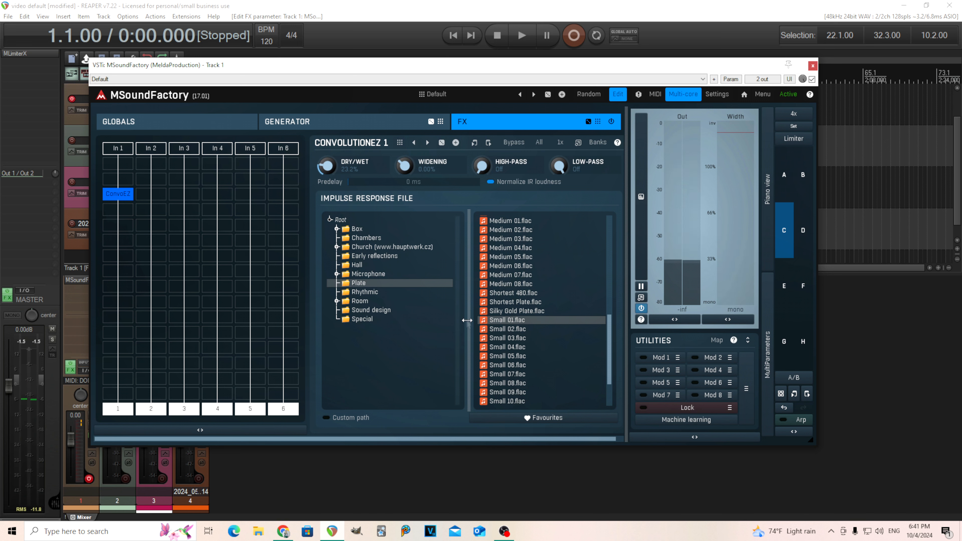
# Browse the Sound design impulse responses and set the ConvolutionEZ dry/wet mix to about 18%.
pyautogui.click(369, 314)
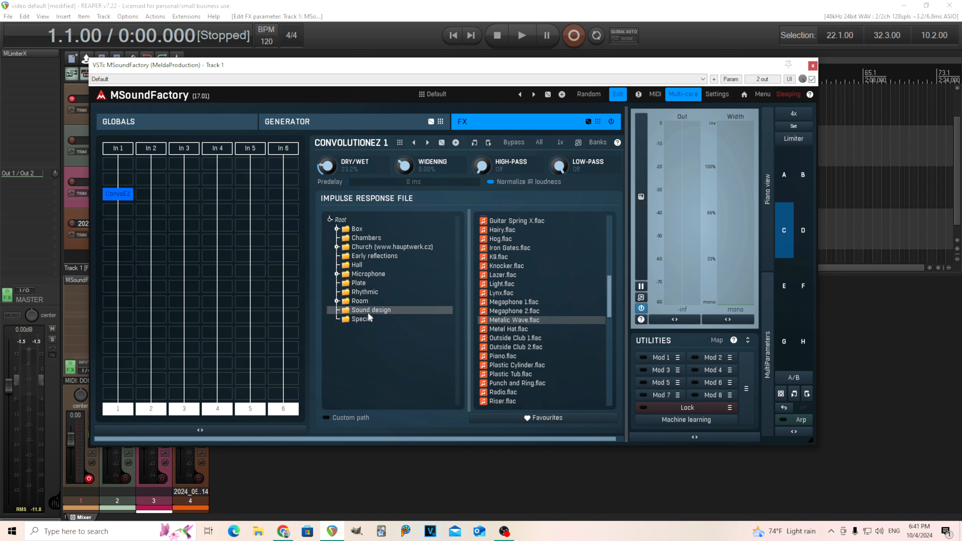
pyautogui.moveTo(609, 284); pyautogui.dragTo(609, 373)
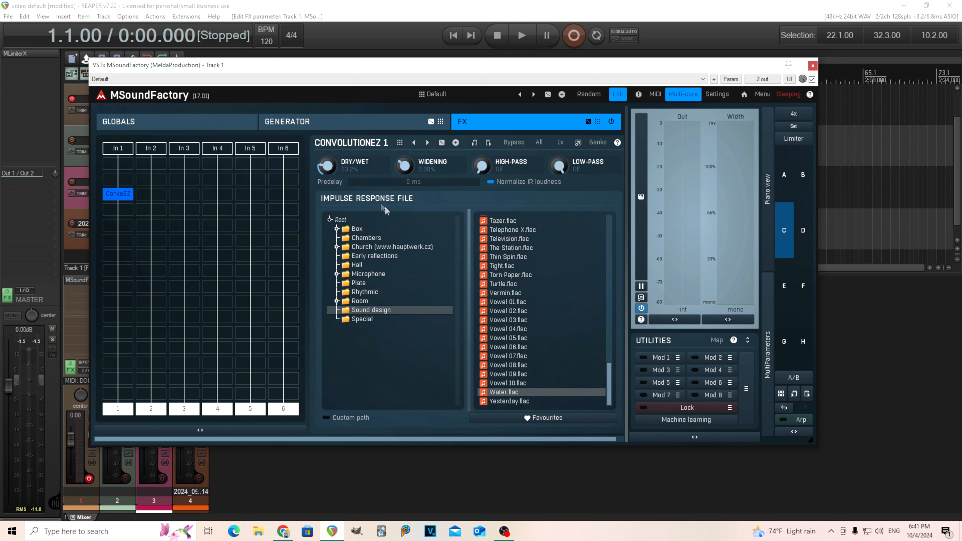
pyautogui.moveTo(336, 172); pyautogui.dragTo(336, 134)
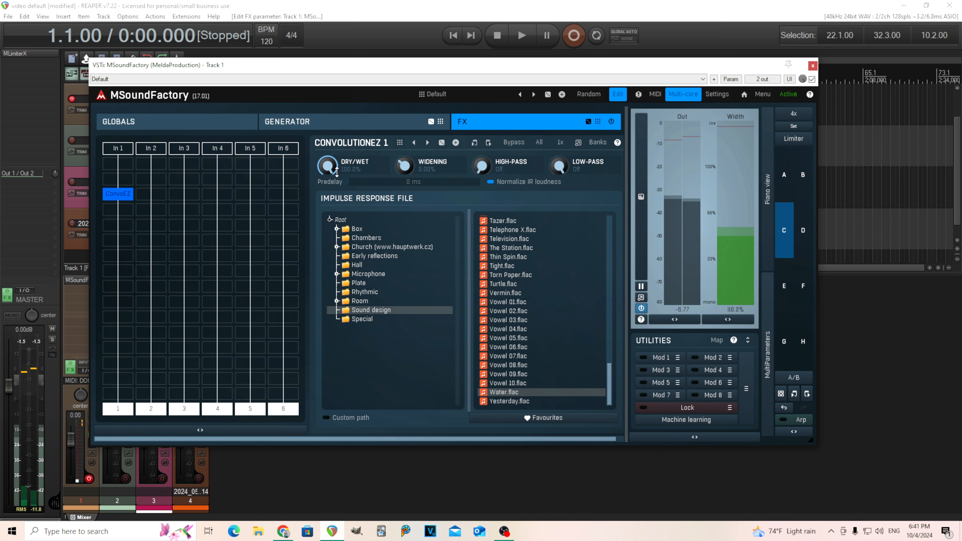
pyautogui.moveTo(336, 172); pyautogui.dragTo(336, 210)
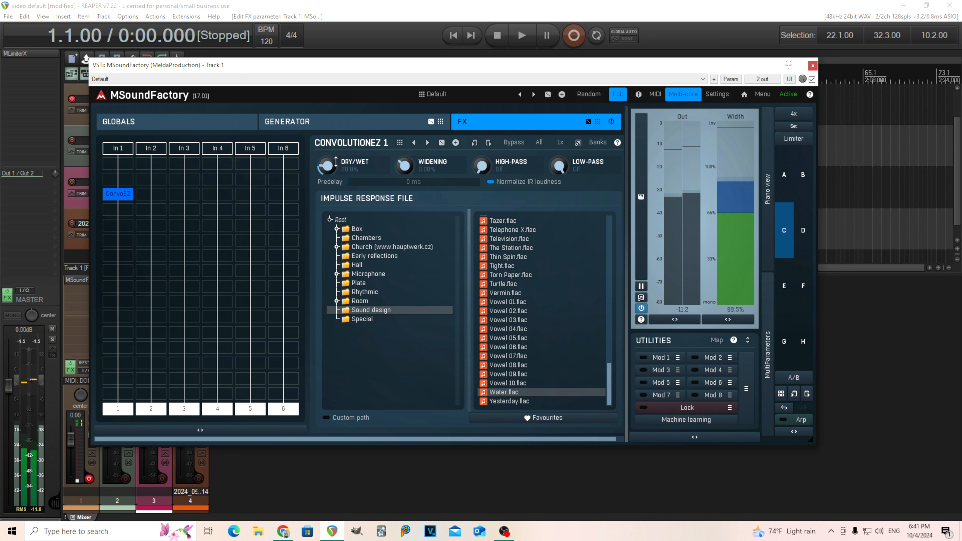
pyautogui.moveTo(336, 162); pyautogui.dragTo(336, 165)
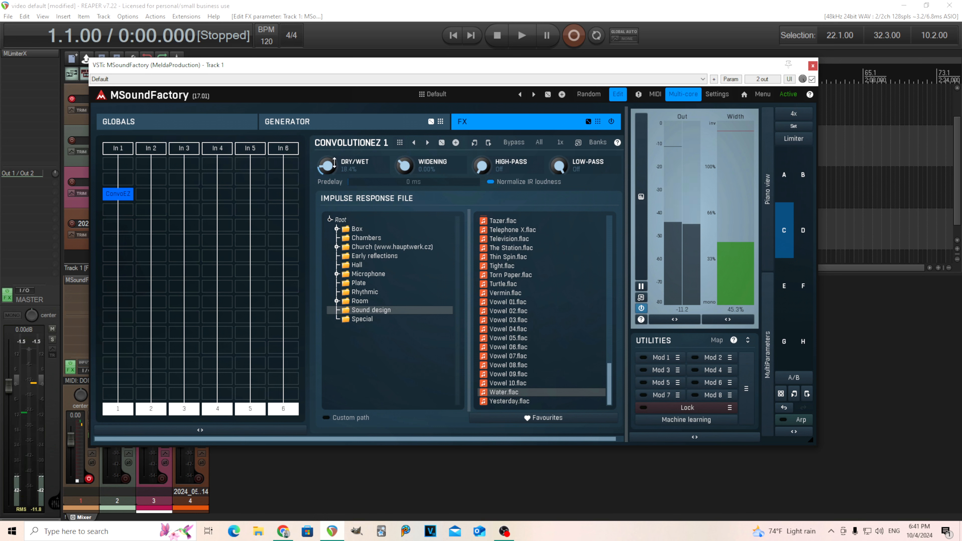
# Move the ConvolutionEZ module down one slot in the FX chain and preview the sound.
pyautogui.moveTo(131, 195); pyautogui.dragTo(125, 232)
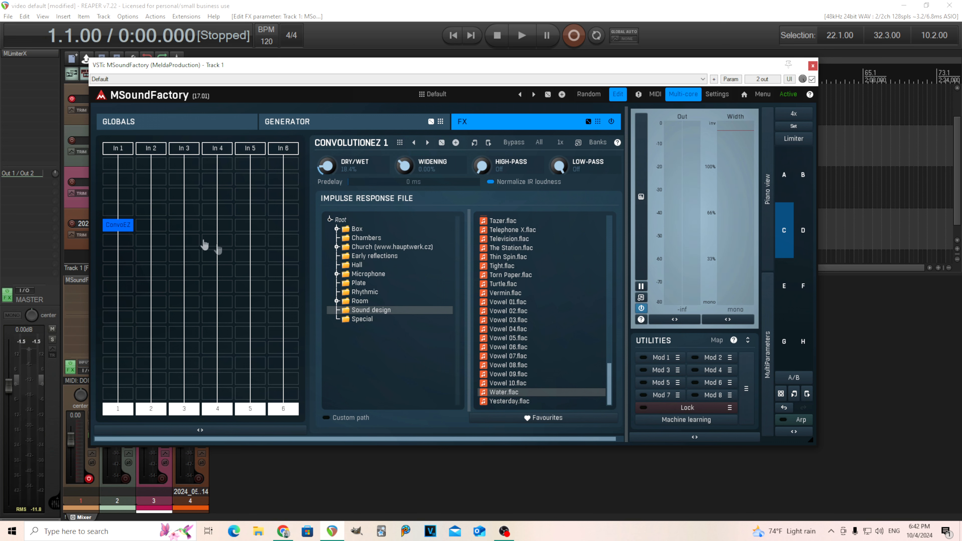
pyautogui.click(784, 175)
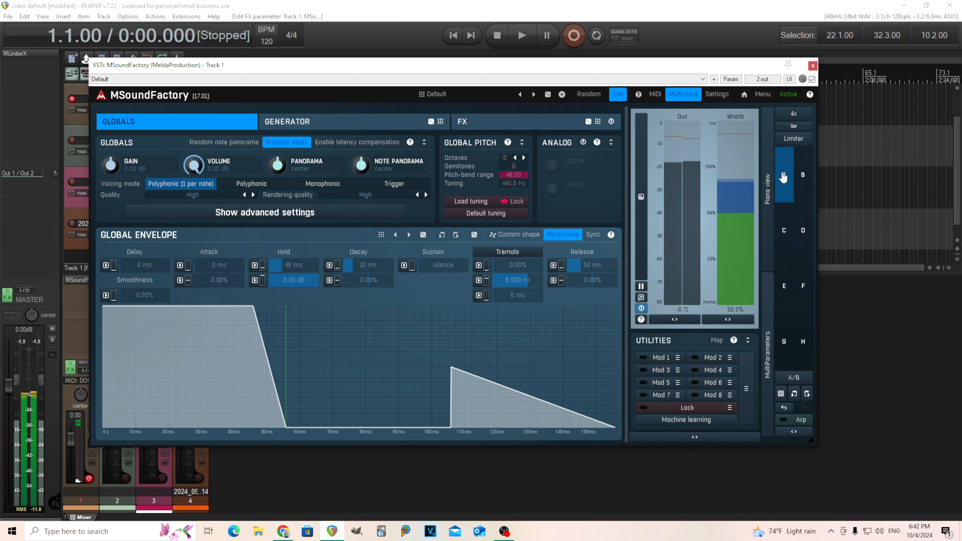
pyautogui.click(782, 224)
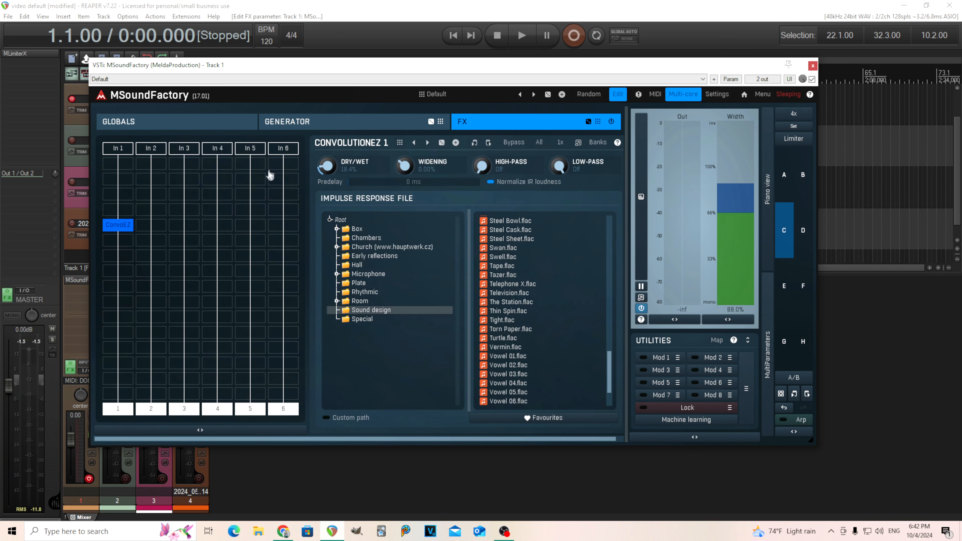
# Insert a Granular module above ConvolutionEZ and set its max copy delay to 1000 ms.
pyautogui.click(117, 196)
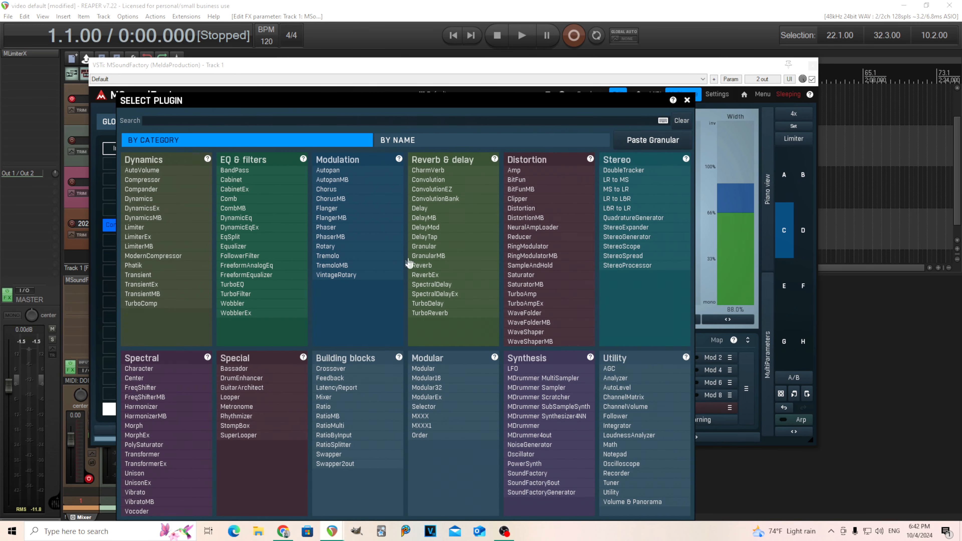
pyautogui.click(422, 247)
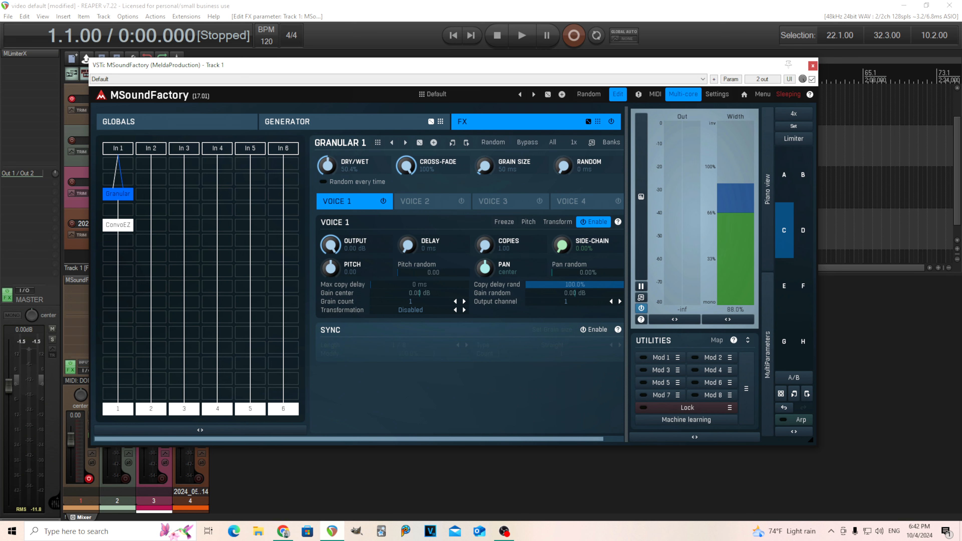
pyautogui.doubleClick(329, 166)
pyautogui.click(337, 237)
pyautogui.click(335, 271)
pyautogui.click(334, 297)
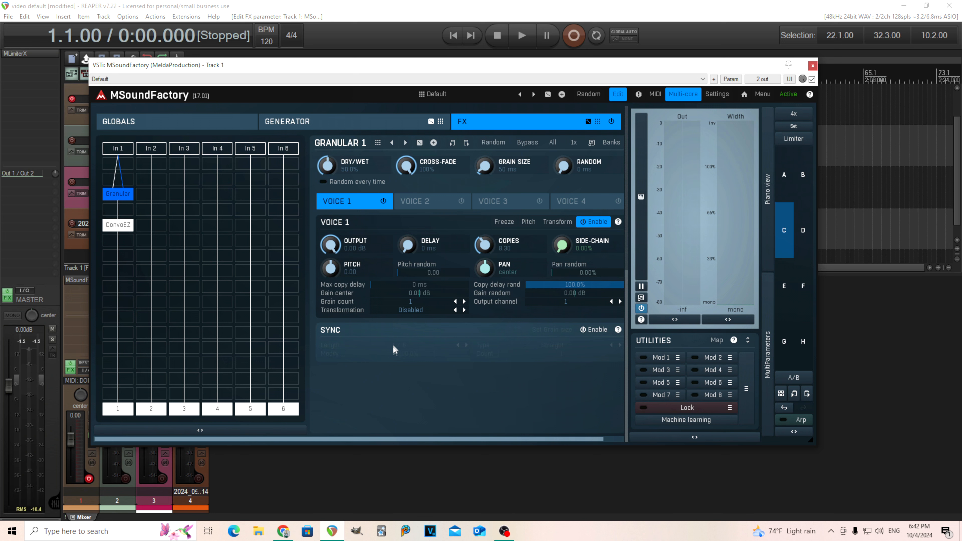
pyautogui.moveTo(372, 285); pyautogui.dragTo(469, 285)
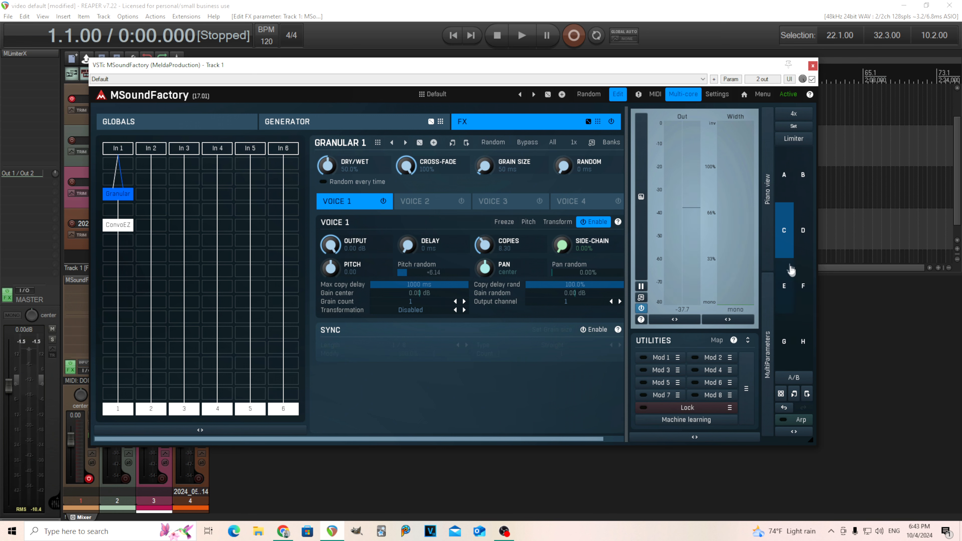
# Adjust and reset the Granular pan random while previewing the sound.
pyautogui.click(785, 197)
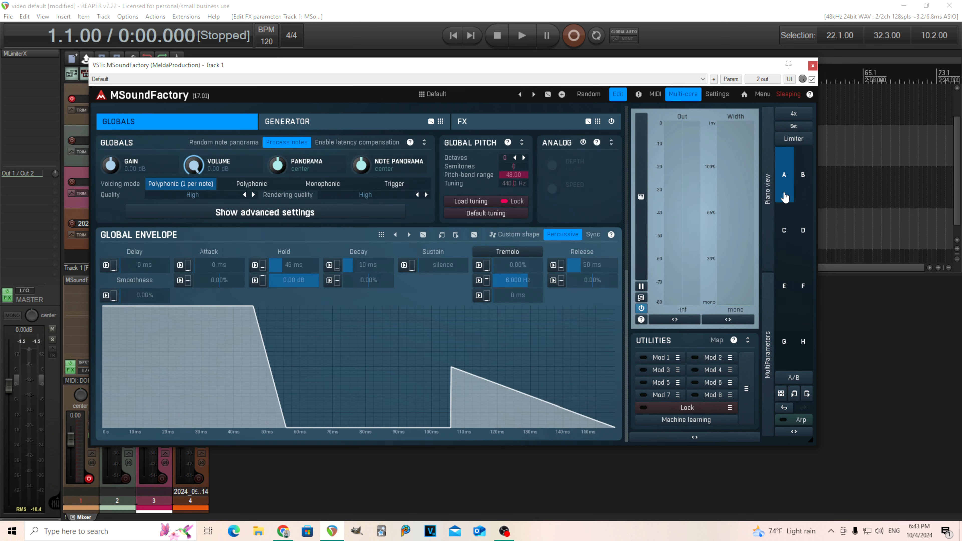
pyautogui.click(784, 251)
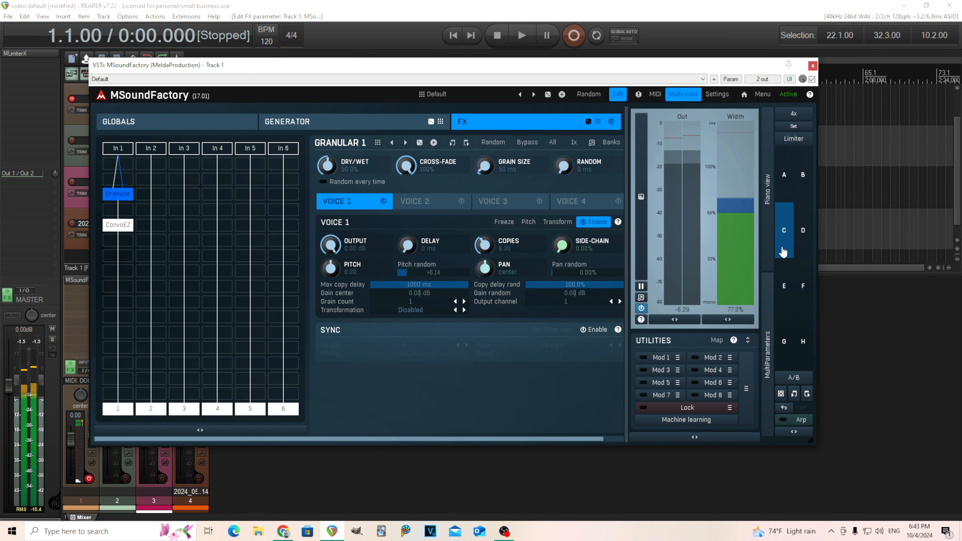
pyautogui.moveTo(589, 438); pyautogui.dragTo(609, 439)
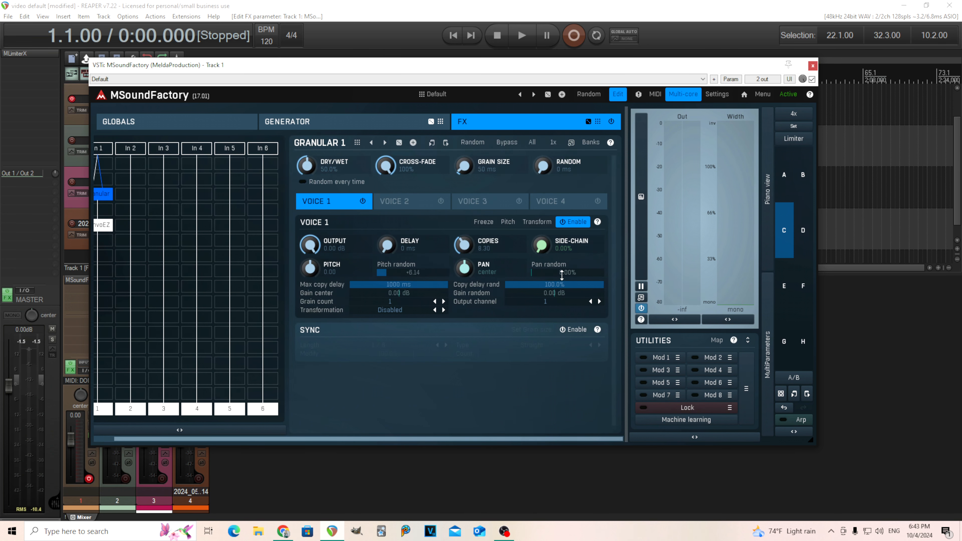
pyautogui.moveTo(564, 273); pyautogui.dragTo(563, 227)
pyautogui.doubleClick(575, 272)
pyautogui.moveTo(318, 439); pyautogui.dragTo(299, 439)
# Set the Granular copies to about 8.9 and the grain count to 8.
pyautogui.click(118, 225)
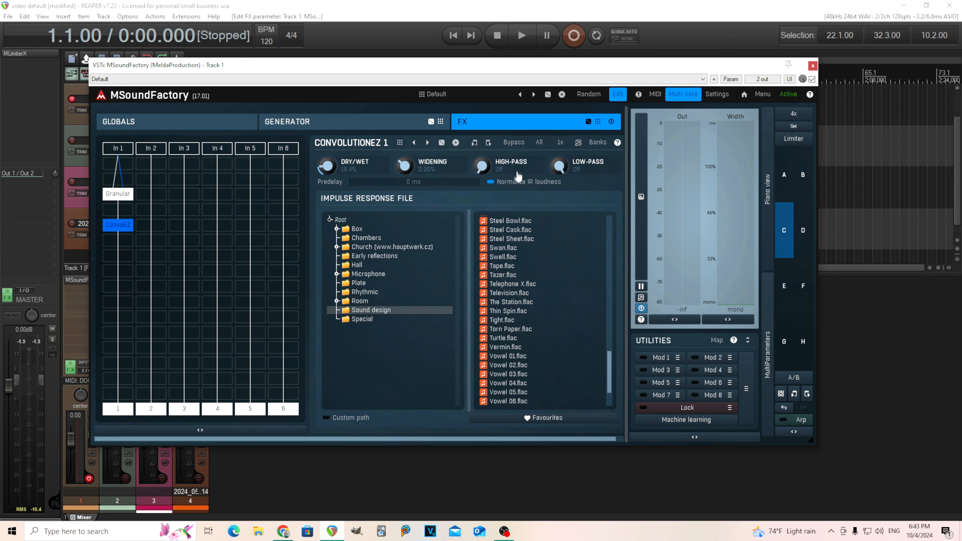
pyautogui.click(117, 194)
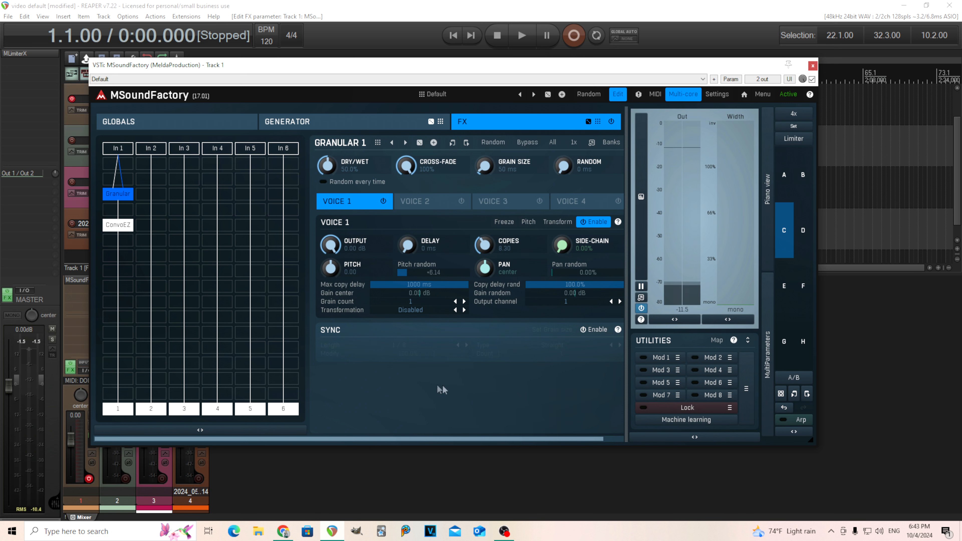
pyautogui.hscroll(1, 537, 441)
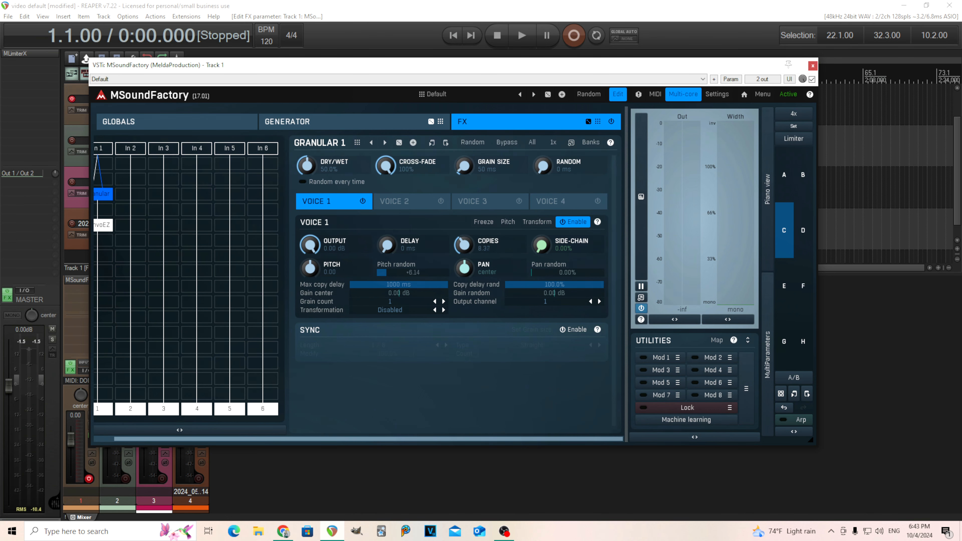
pyautogui.moveTo(466, 239); pyautogui.dragTo(466, 273)
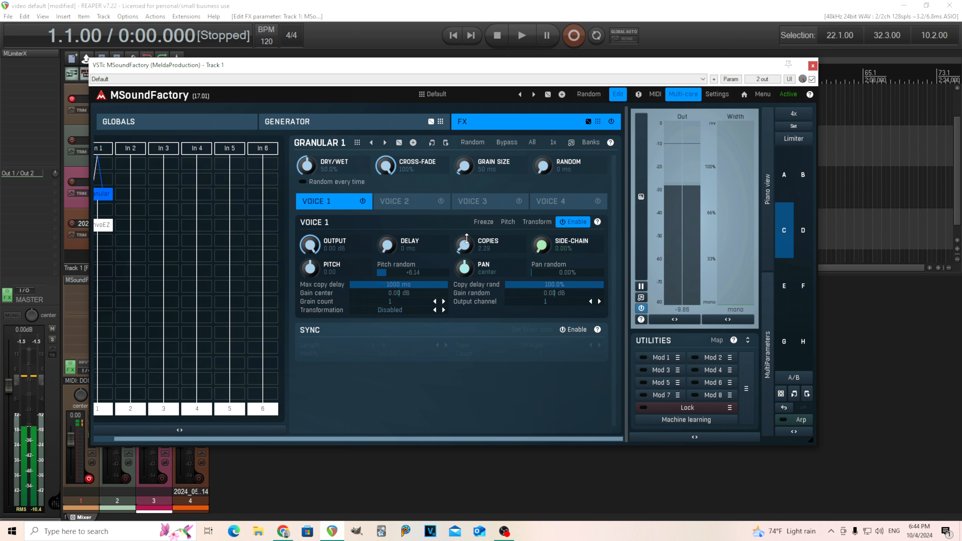
pyautogui.moveTo(467, 238); pyautogui.dragTo(467, 217)
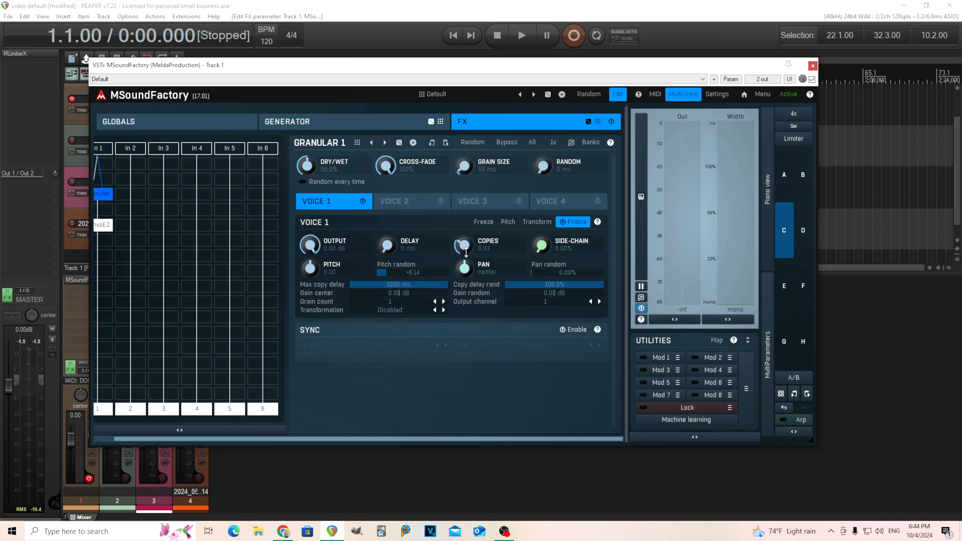
pyautogui.click(392, 303)
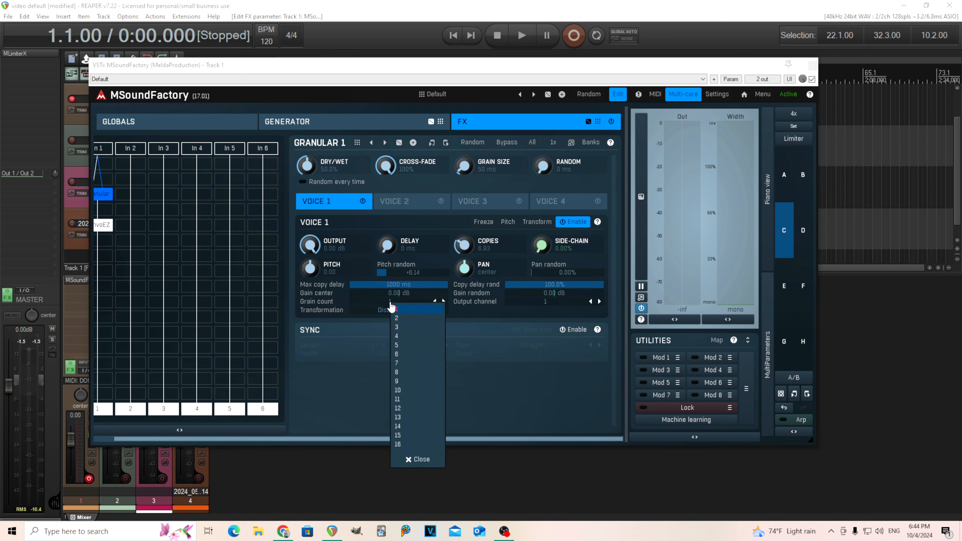
pyautogui.click(411, 373)
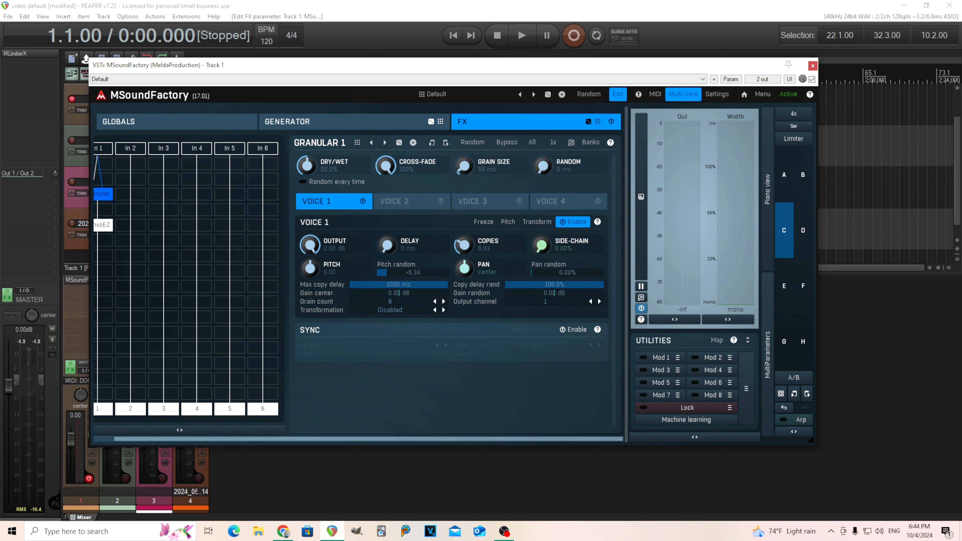
# Adjust the Granular pitch random while previewing, settling on about +6.81.
pyautogui.moveTo(387, 272); pyautogui.dragTo(411, 273)
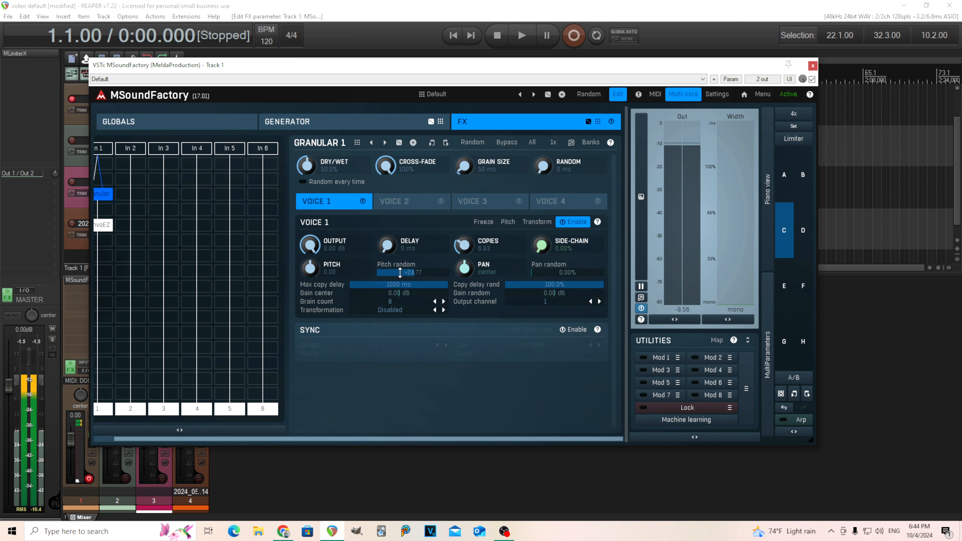
pyautogui.moveTo(400, 272)
pyautogui.mouseDown()
pyautogui.moveTo(369, 272)
pyautogui.moveTo(400, 272)
pyautogui.mouseUp()
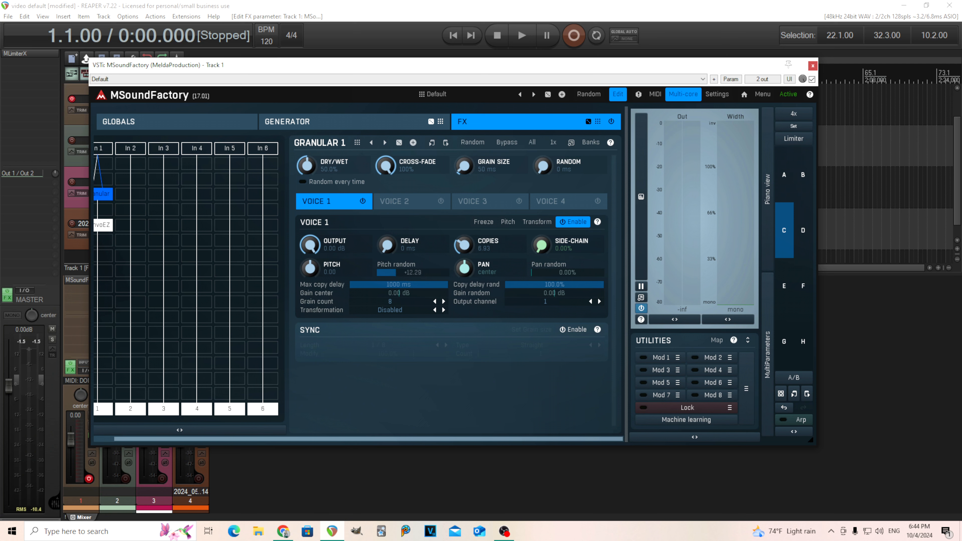
pyautogui.moveTo(396, 273); pyautogui.dragTo(377, 273)
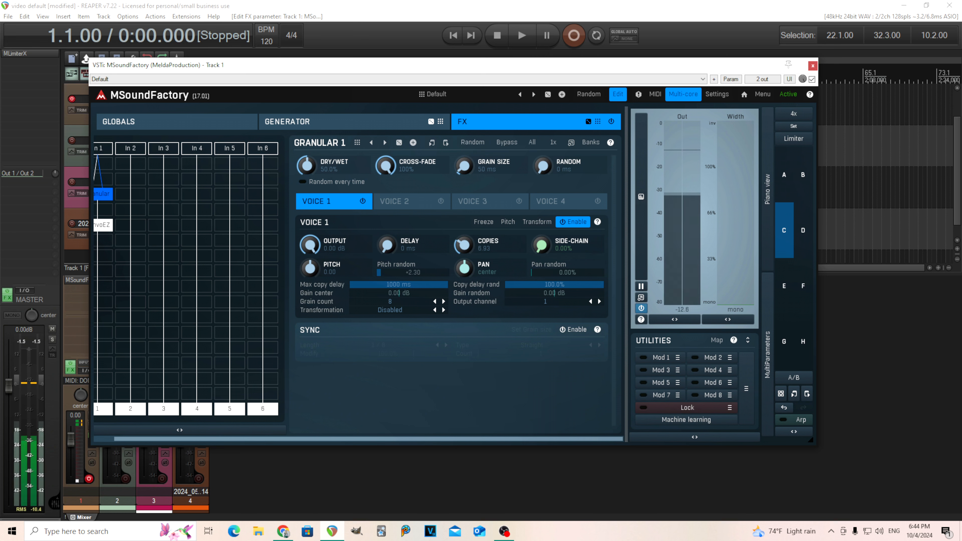
pyautogui.moveTo(381, 273); pyautogui.dragTo(397, 273)
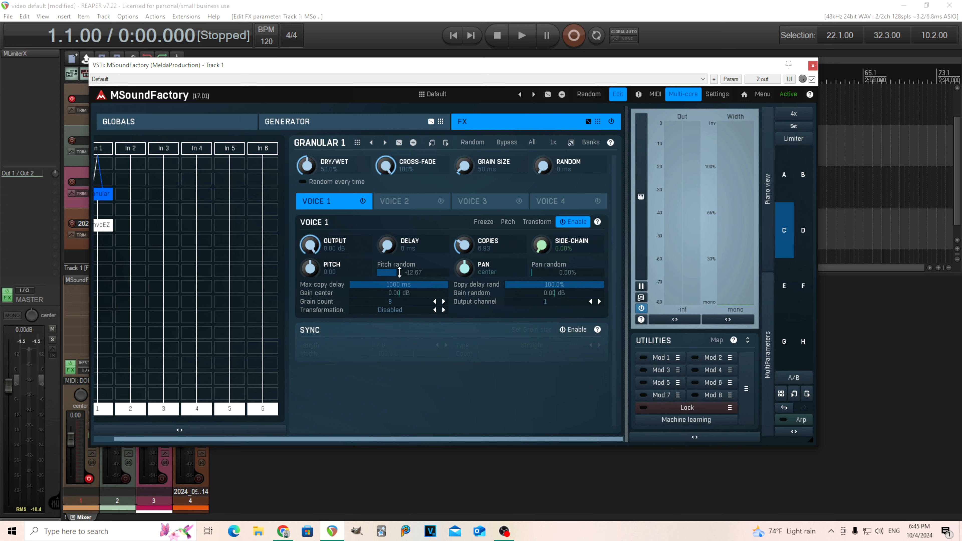
pyautogui.moveTo(400, 273); pyautogui.dragTo(400, 281)
# Sweep the Granular grain size while previewing, settling on about 828 ms.
pyautogui.moveTo(463, 166); pyautogui.dragTo(463, 178)
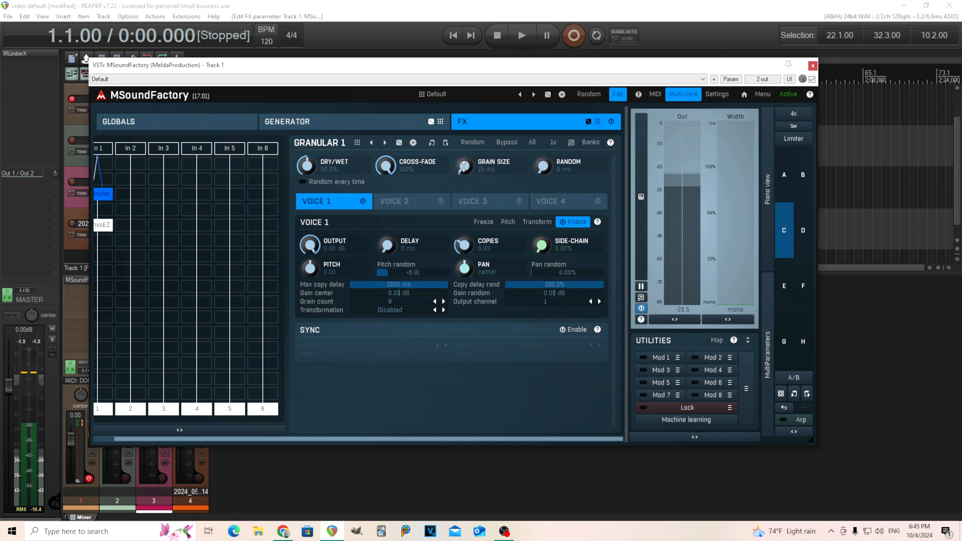
pyautogui.moveTo(463, 166); pyautogui.dragTo(463, 149)
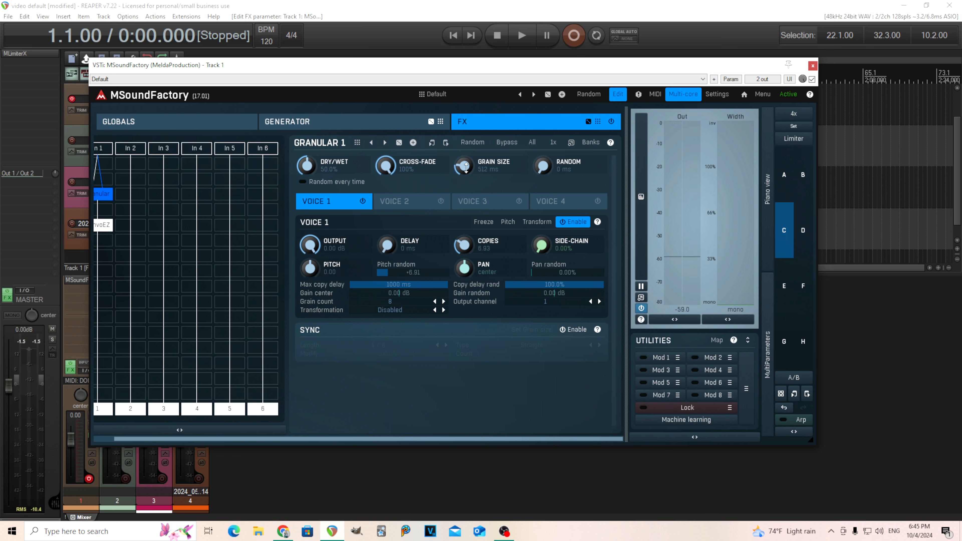
pyautogui.moveTo(463, 165); pyautogui.dragTo(463, 172)
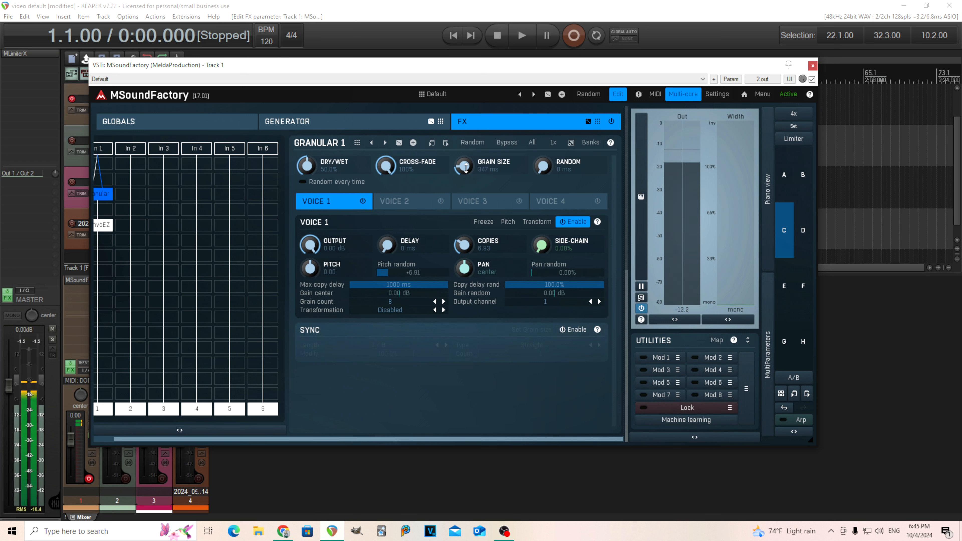
pyautogui.moveTo(466, 168); pyautogui.dragTo(467, 172)
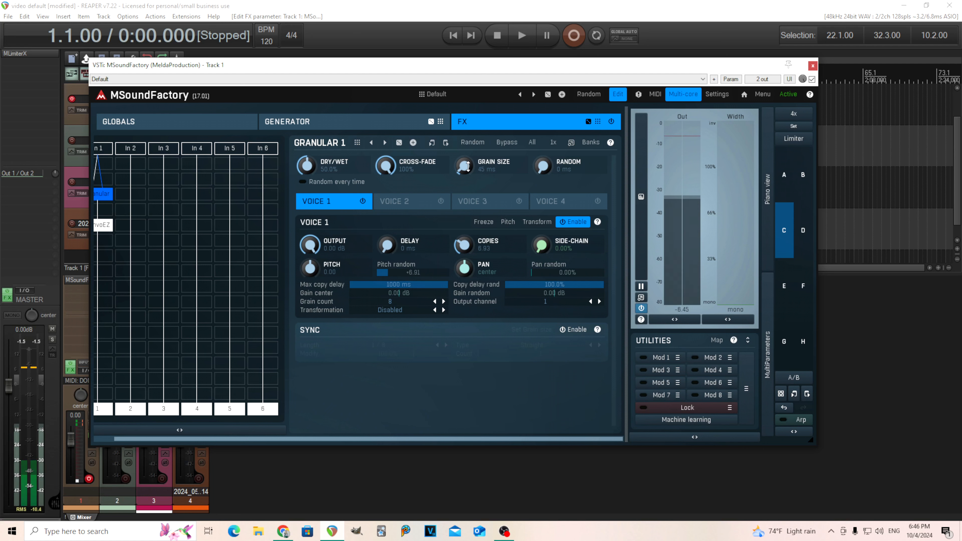
pyautogui.moveTo(464, 166); pyautogui.dragTo(464, 154)
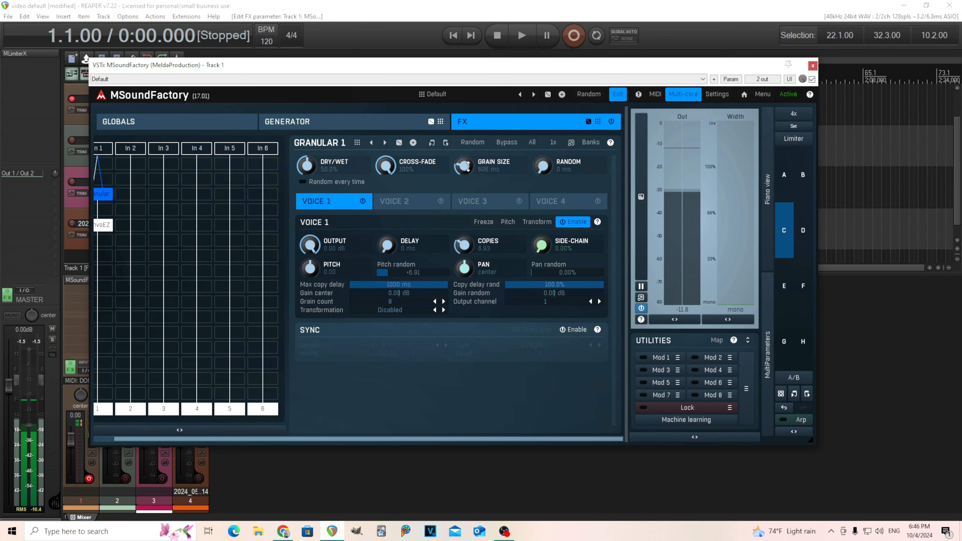
# Open the ConvolutionEZ module, reset its dry/wet mix and then lower it.
pyautogui.moveTo(322, 439); pyautogui.dragTo(166, 416)
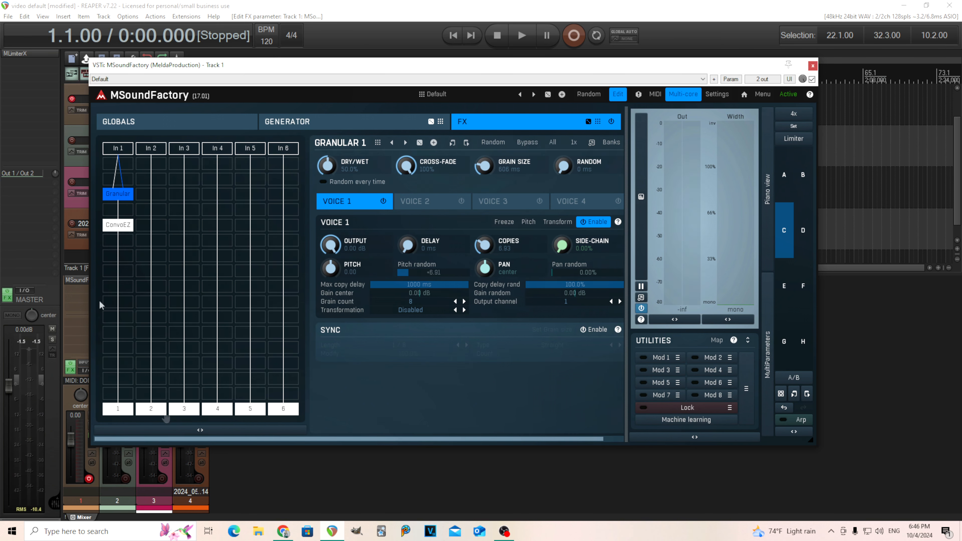
pyautogui.click(114, 224)
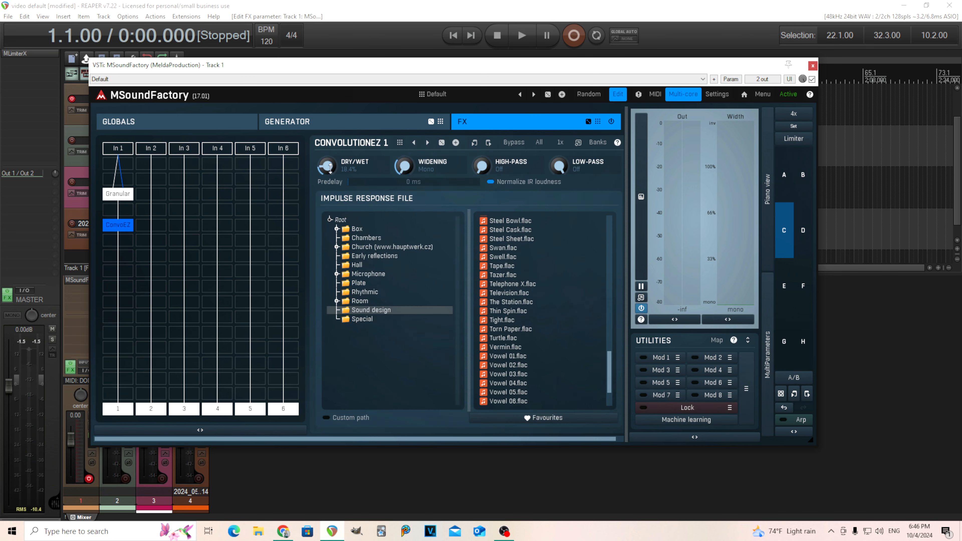
pyautogui.doubleClick(328, 165)
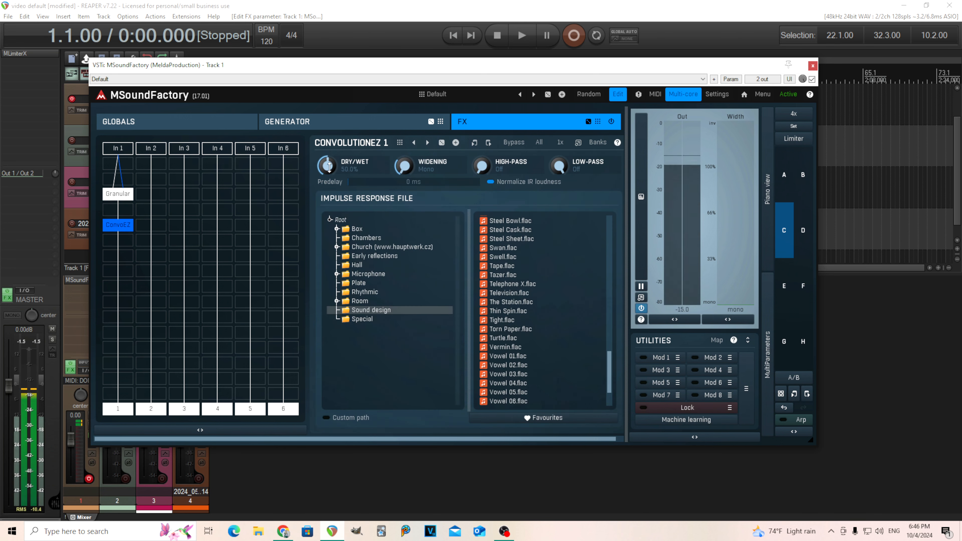
pyautogui.click(127, 193)
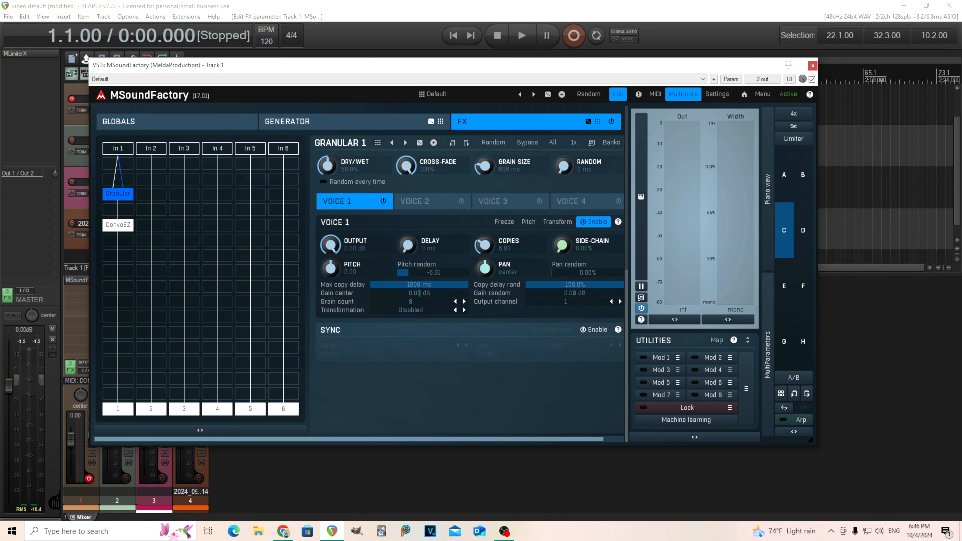
pyautogui.click(127, 225)
pyautogui.moveTo(328, 166); pyautogui.dragTo(328, 198)
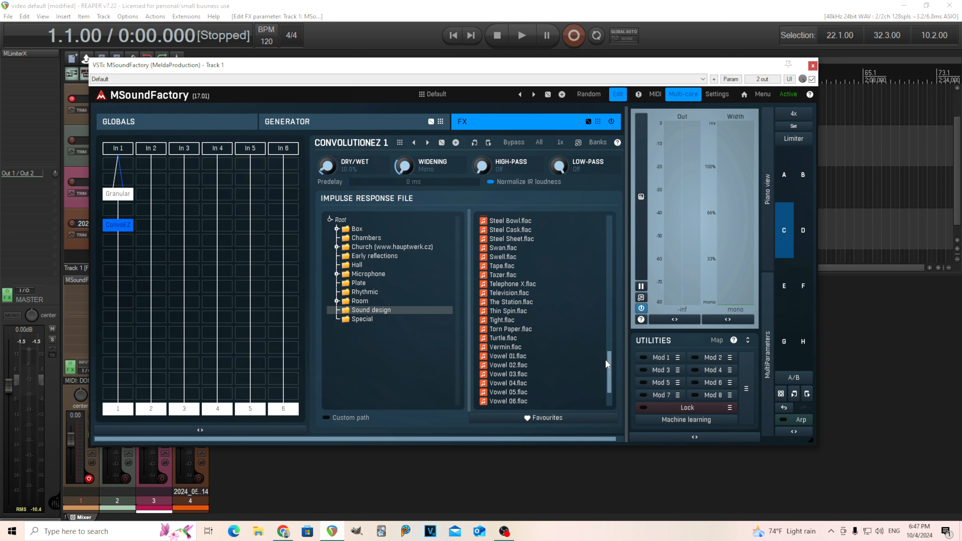
# Browse the Sound design impulse response files from the top of the list.
pyautogui.moveTo(608, 360); pyautogui.dragTo(610, 204)
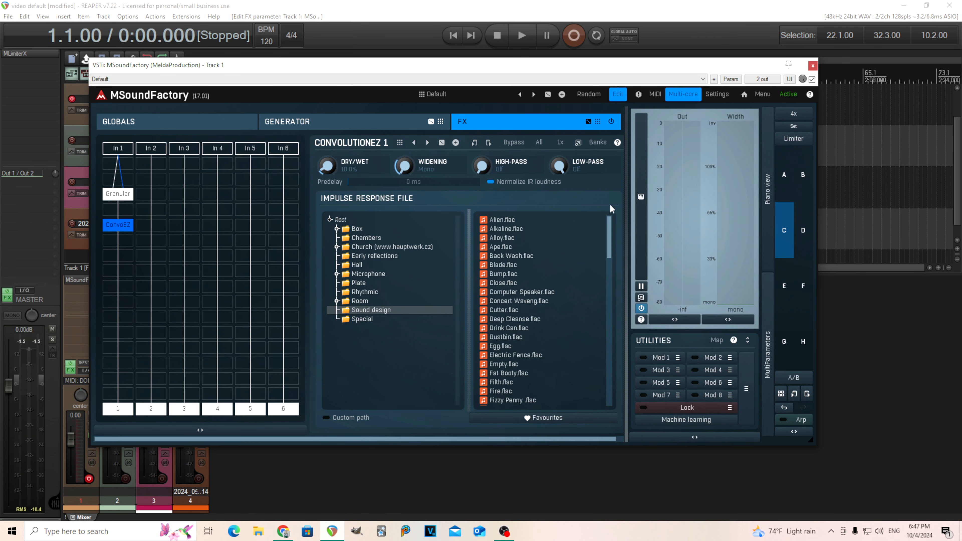